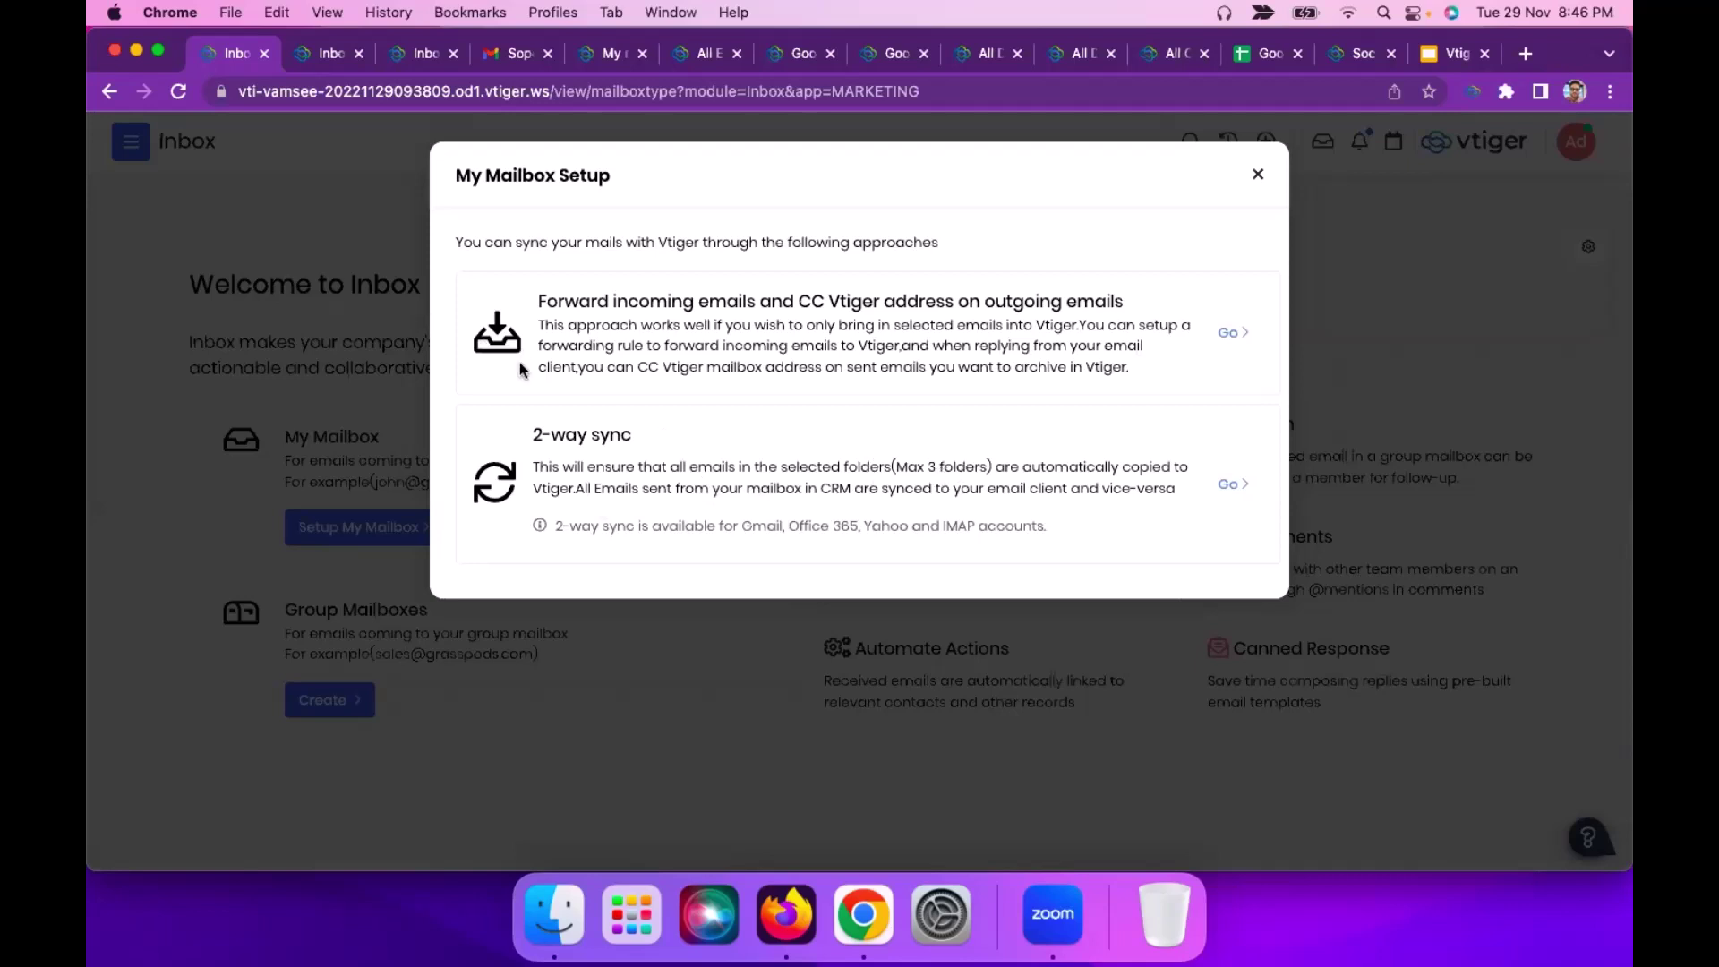
- Look over the personal mailbox and the available mailboxes in the vtigermanufacturing and Grasspods inboxes
{"action": "left_click", "coordinate": [326, 56]}
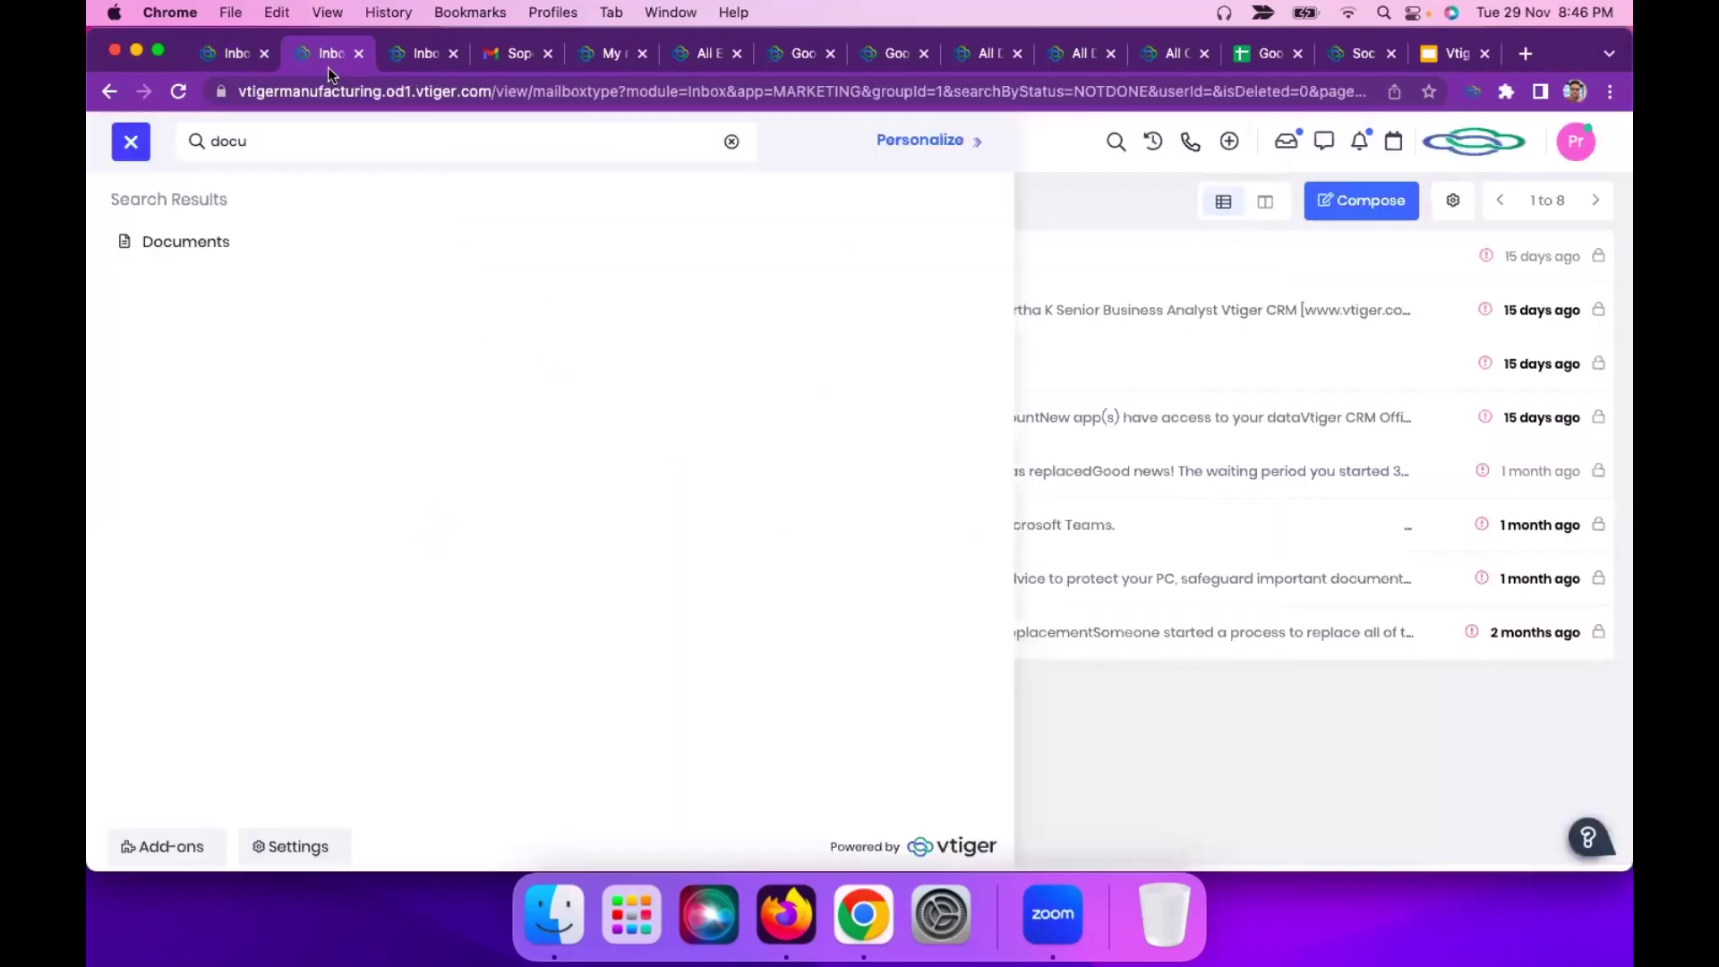
{"action": "left_click", "coordinate": [1144, 750]}
{"action": "left_click", "coordinate": [348, 203]}
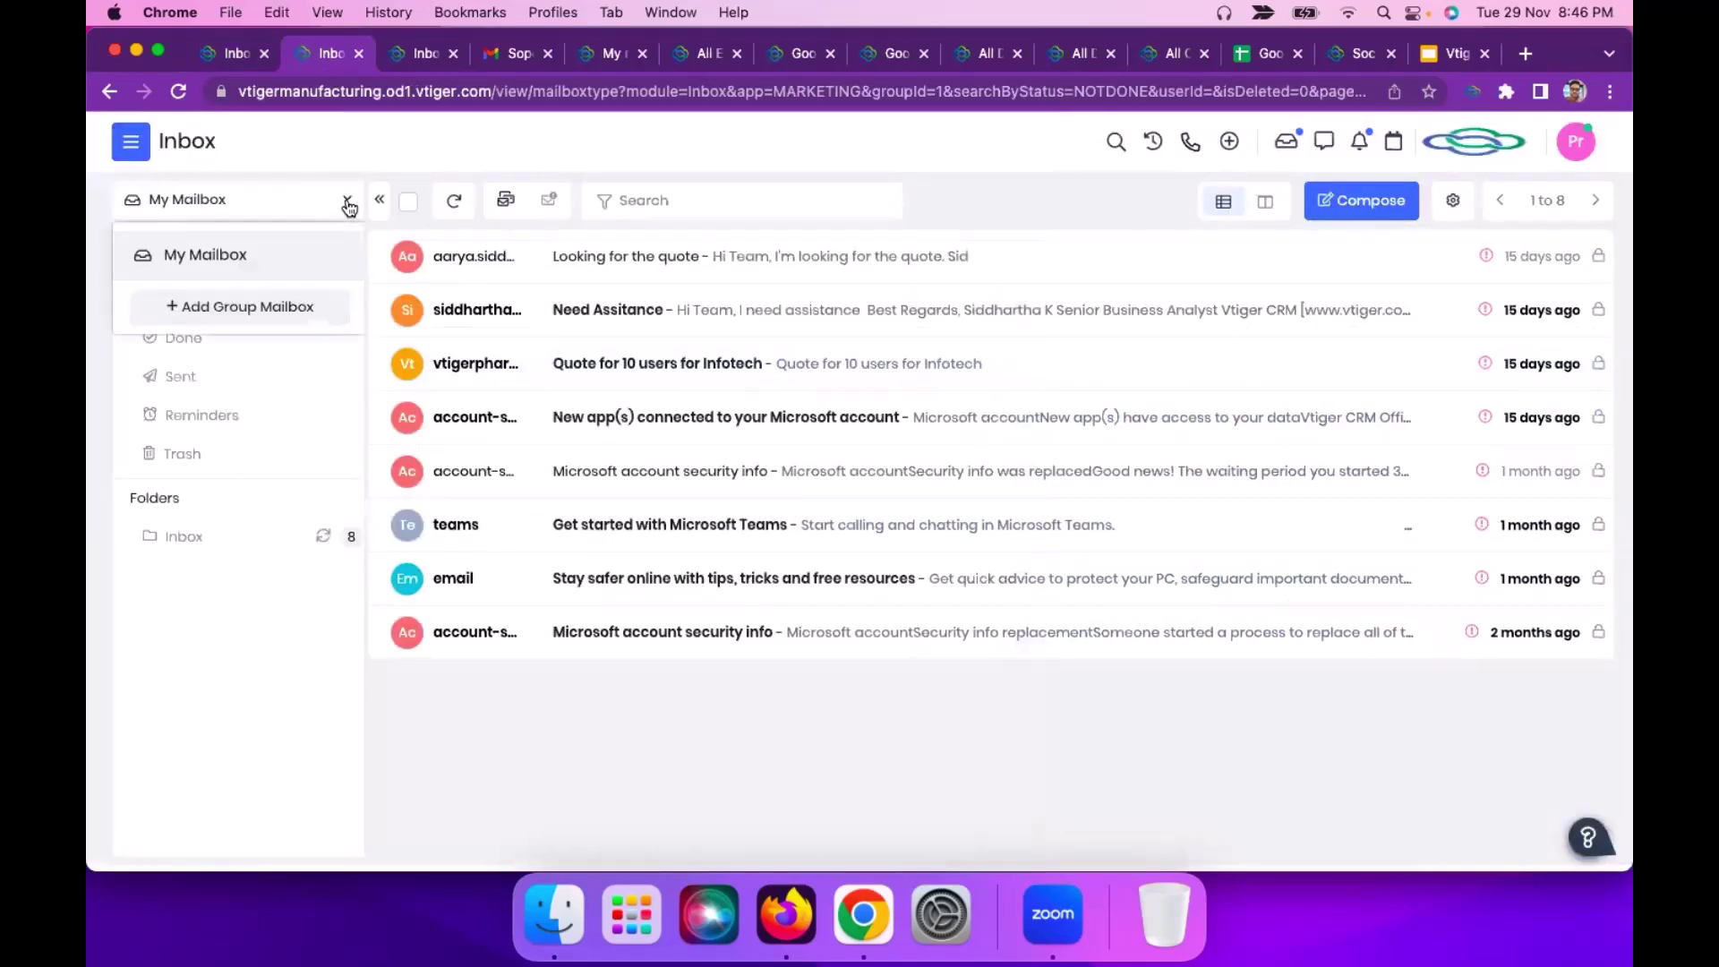
{"action": "left_click", "coordinate": [487, 181]}
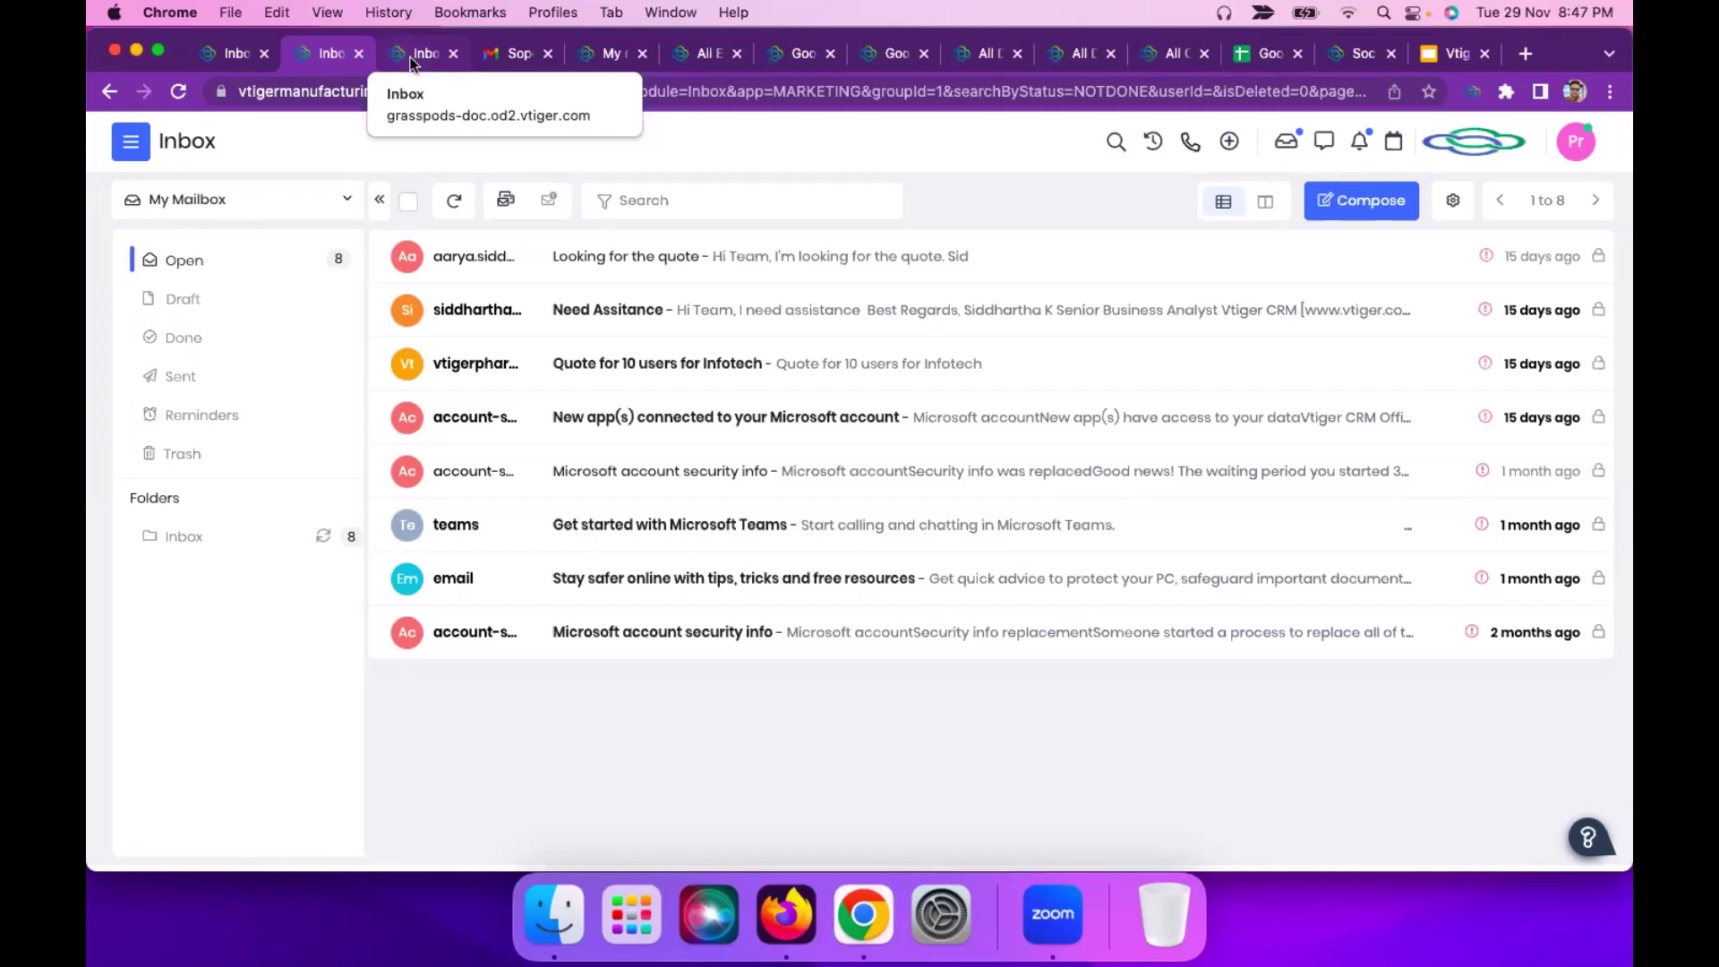
{"action": "left_click", "coordinate": [439, 59]}
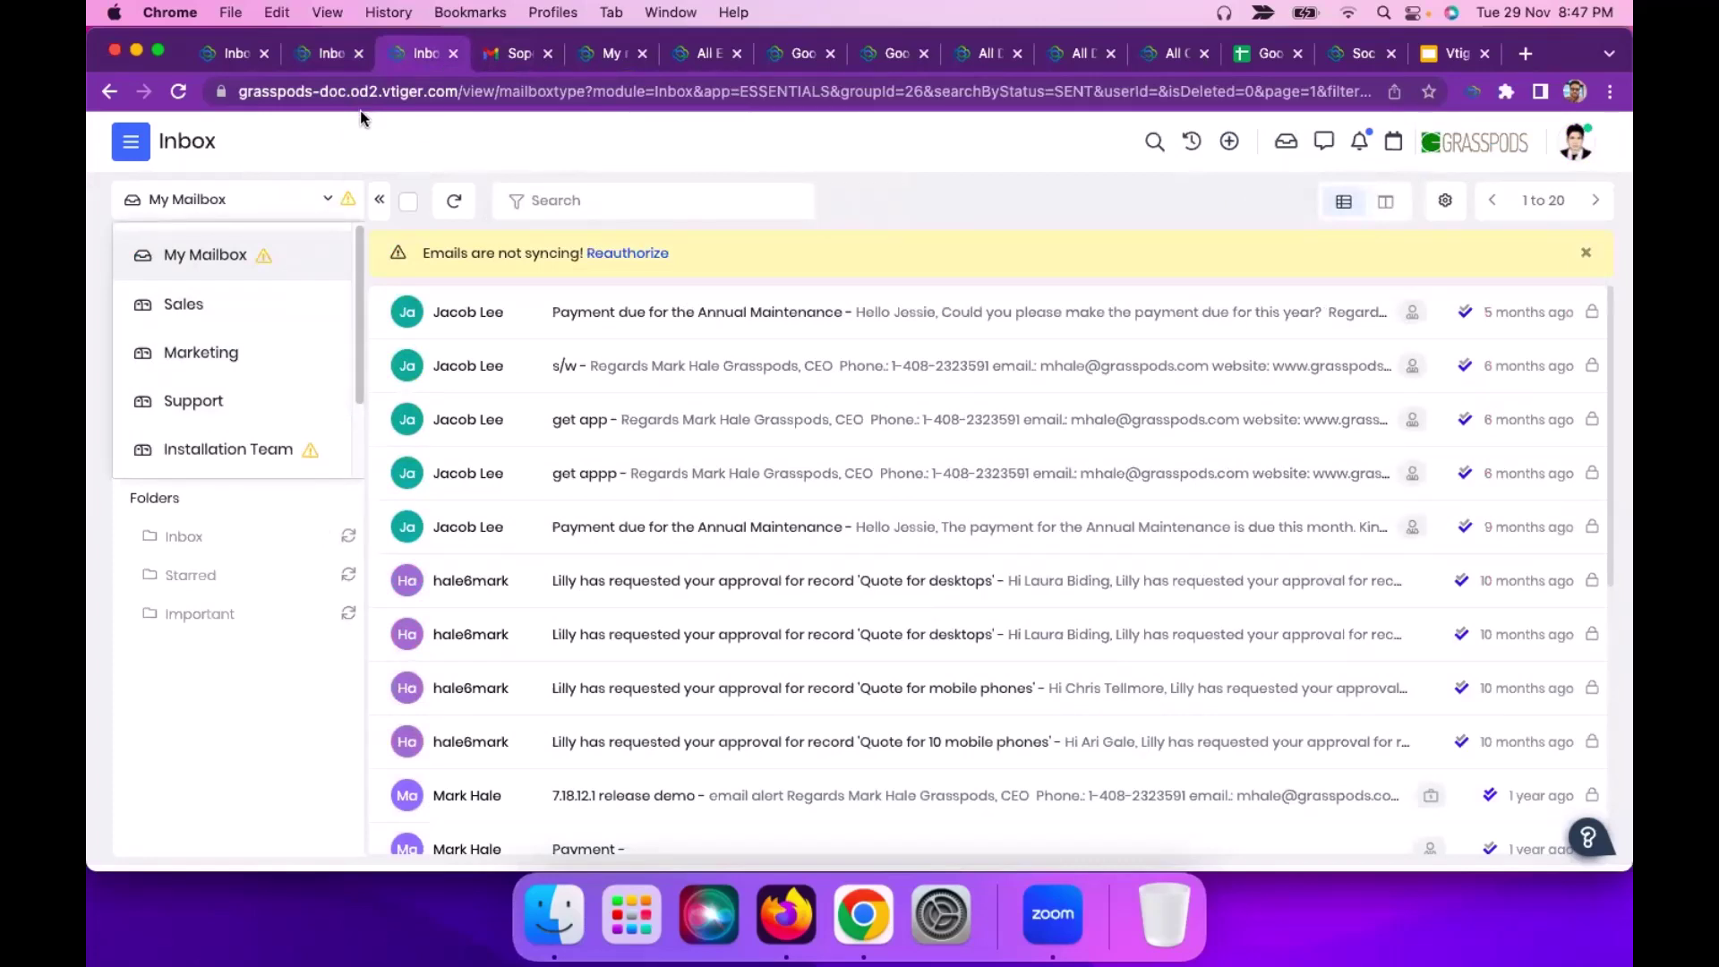
- Switch to the open Gmail message and view the add-on marketplace and the sender's contact options in the Vtiger add-on
{"action": "left_click", "coordinate": [510, 66]}
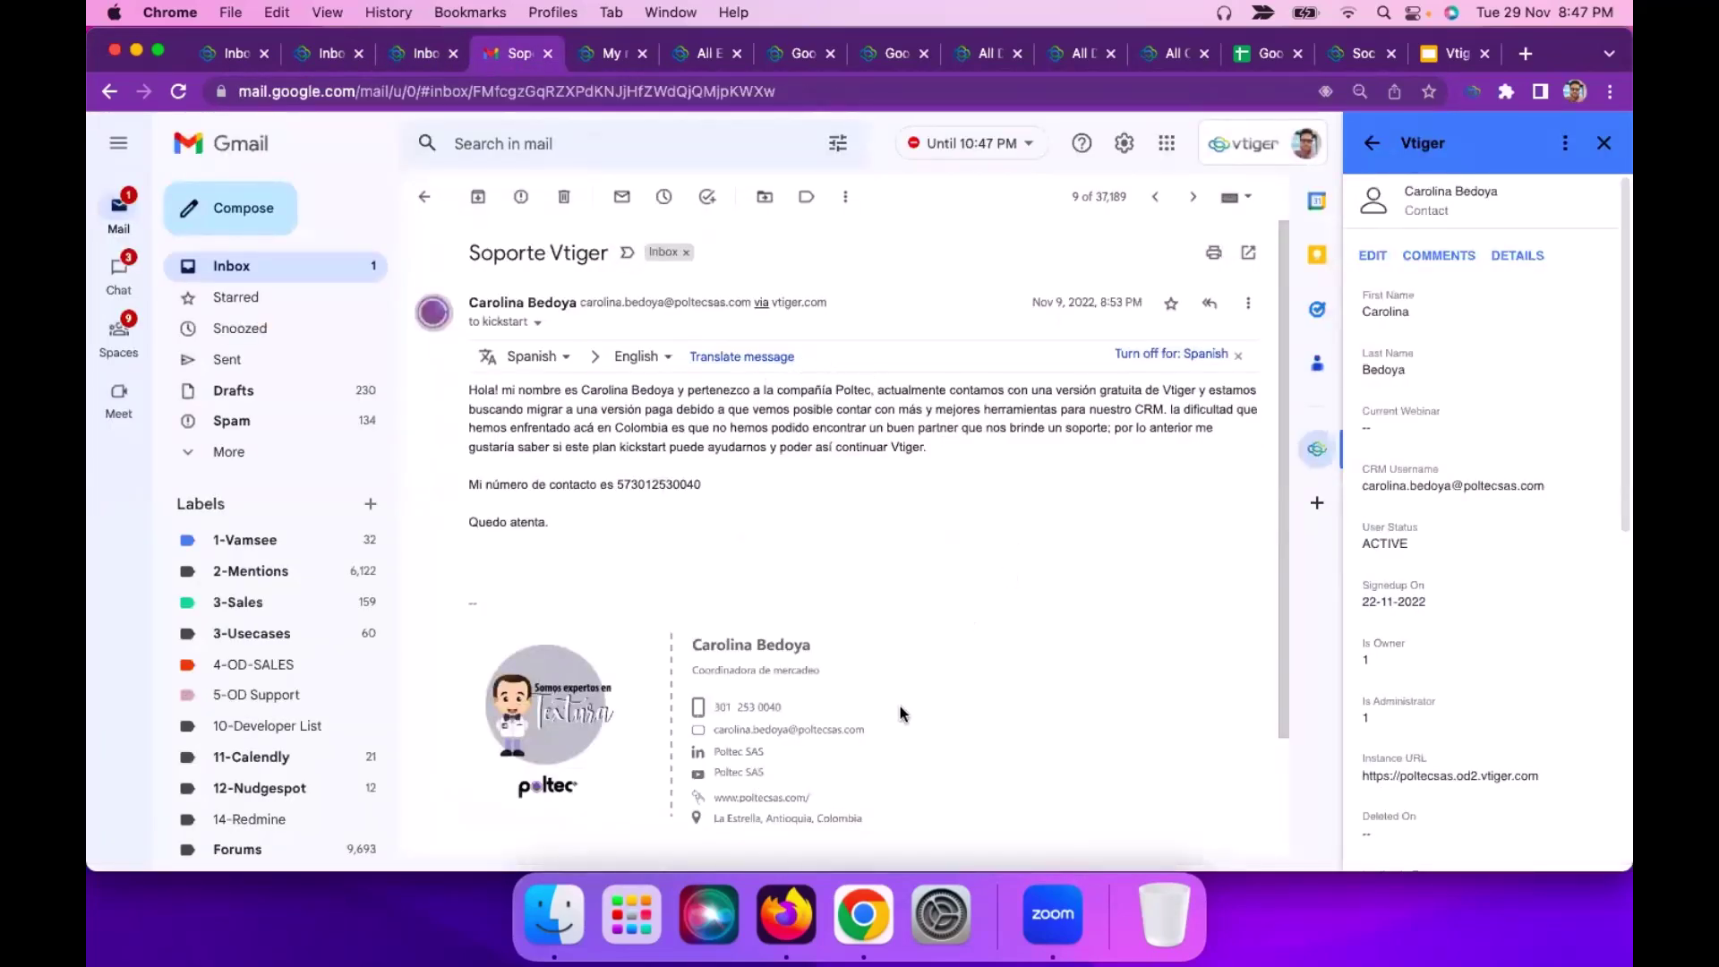
{"action": "left_click", "coordinate": [1318, 505]}
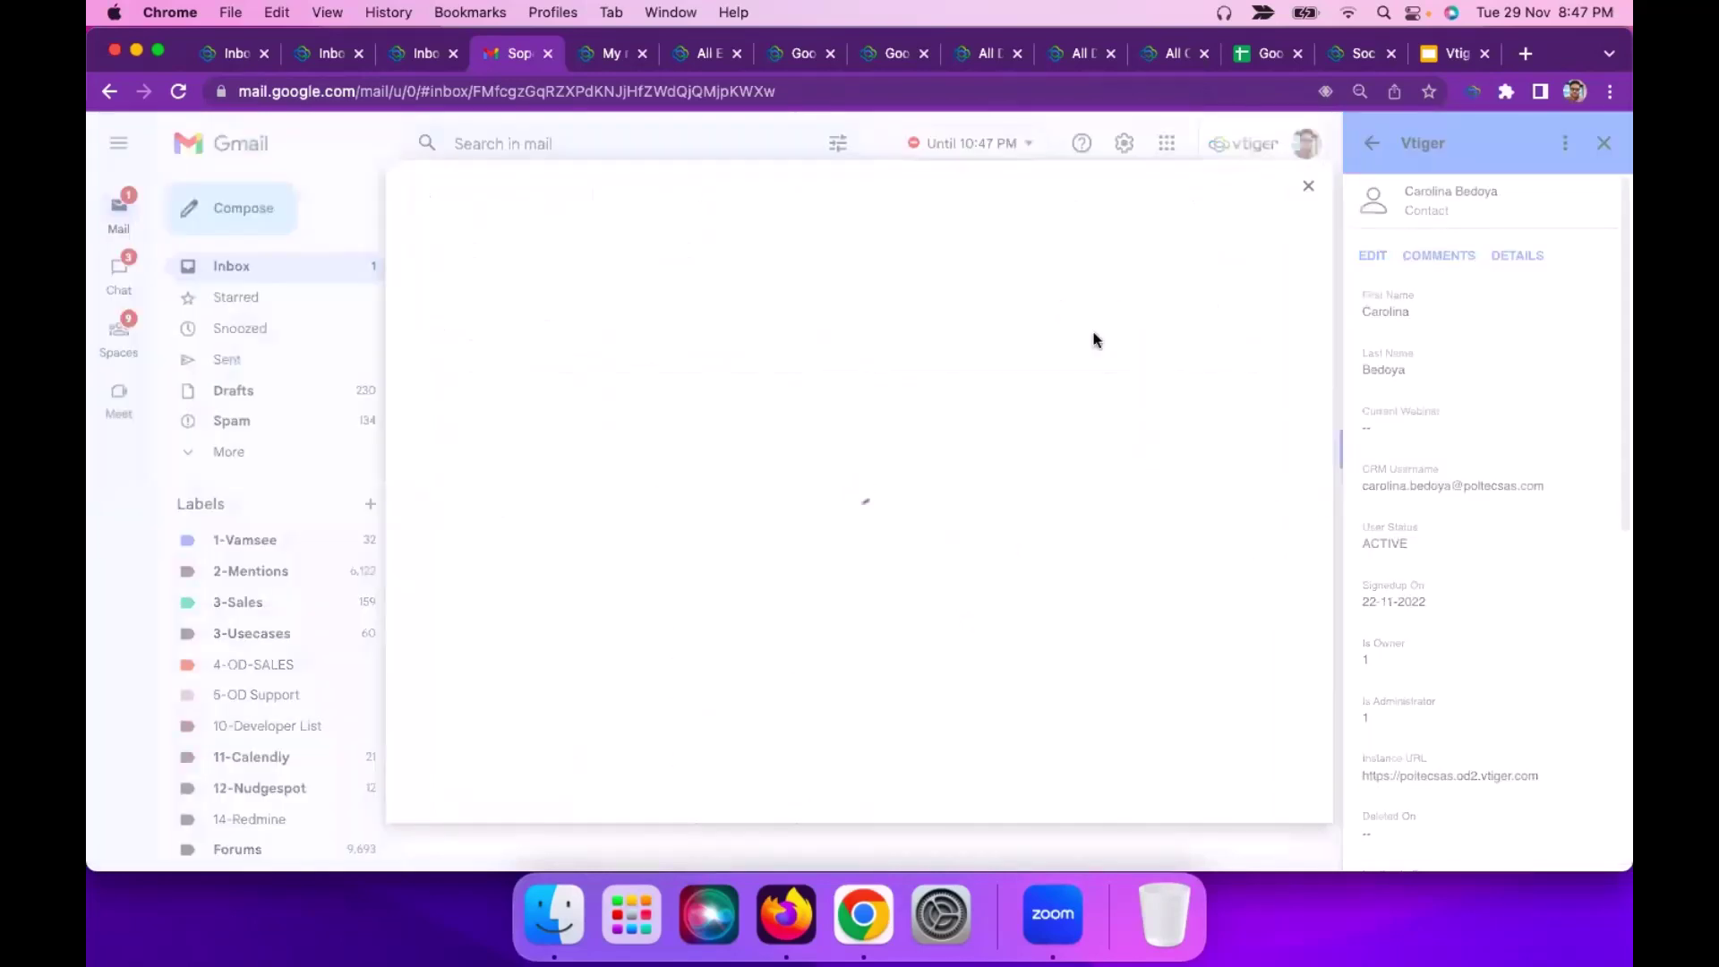
{"action": "left_click", "coordinate": [1306, 191]}
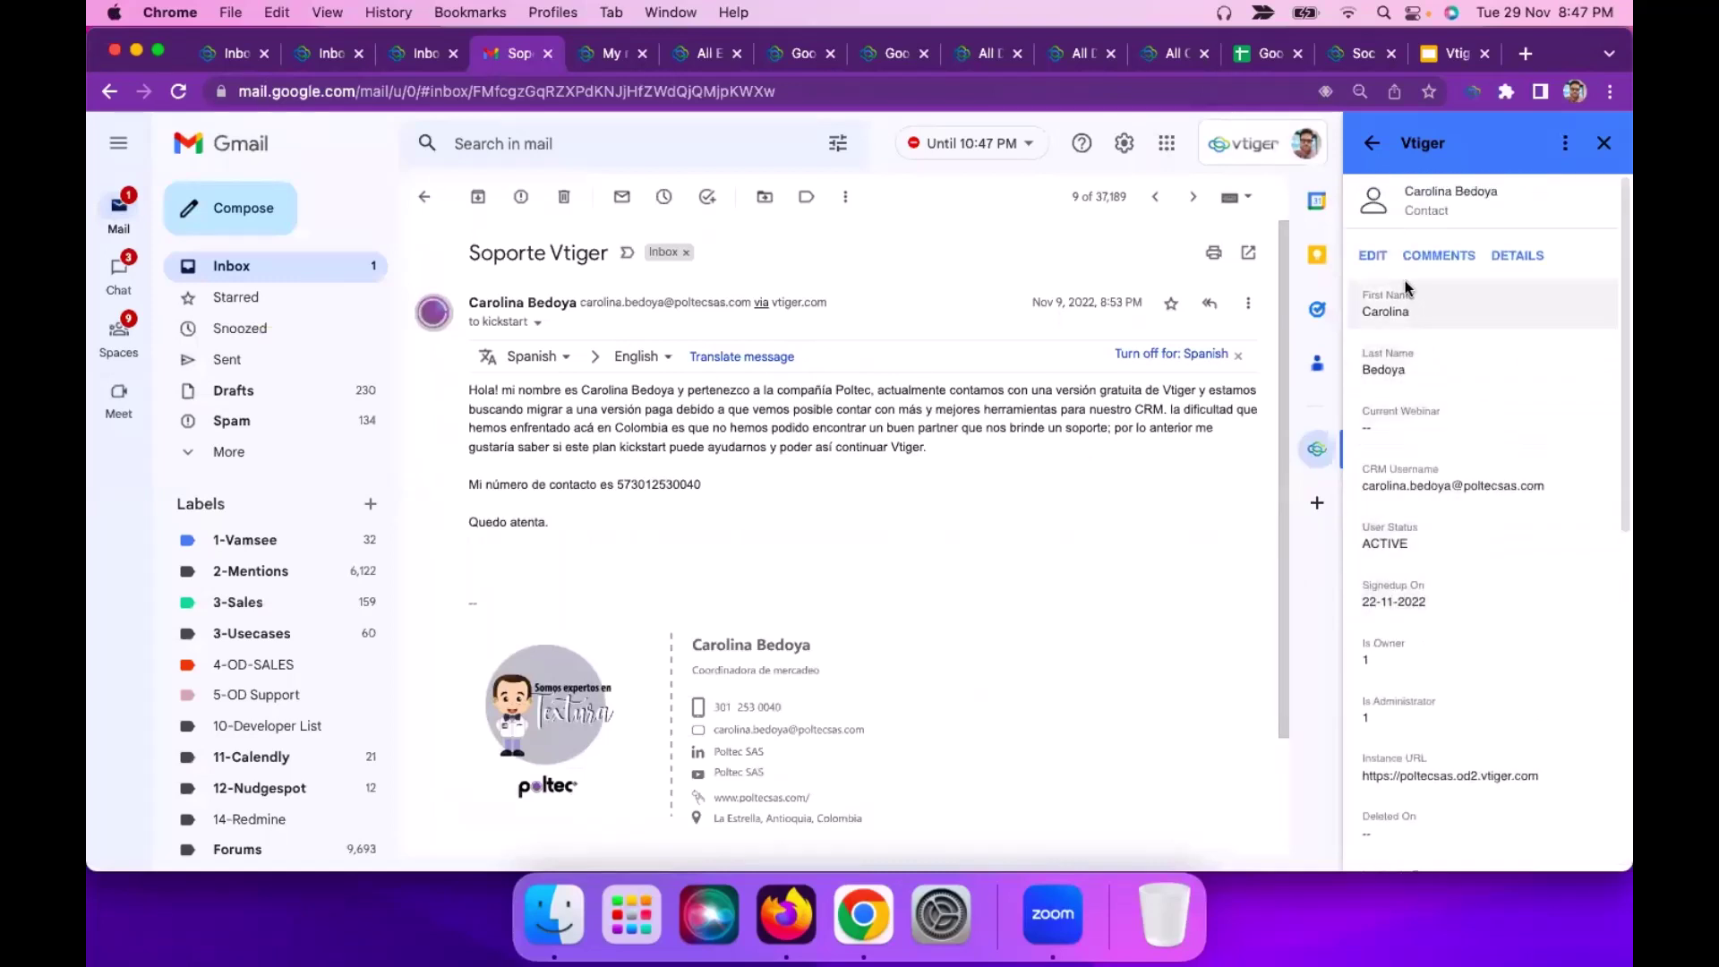
{"action": "left_click", "coordinate": [1367, 259]}
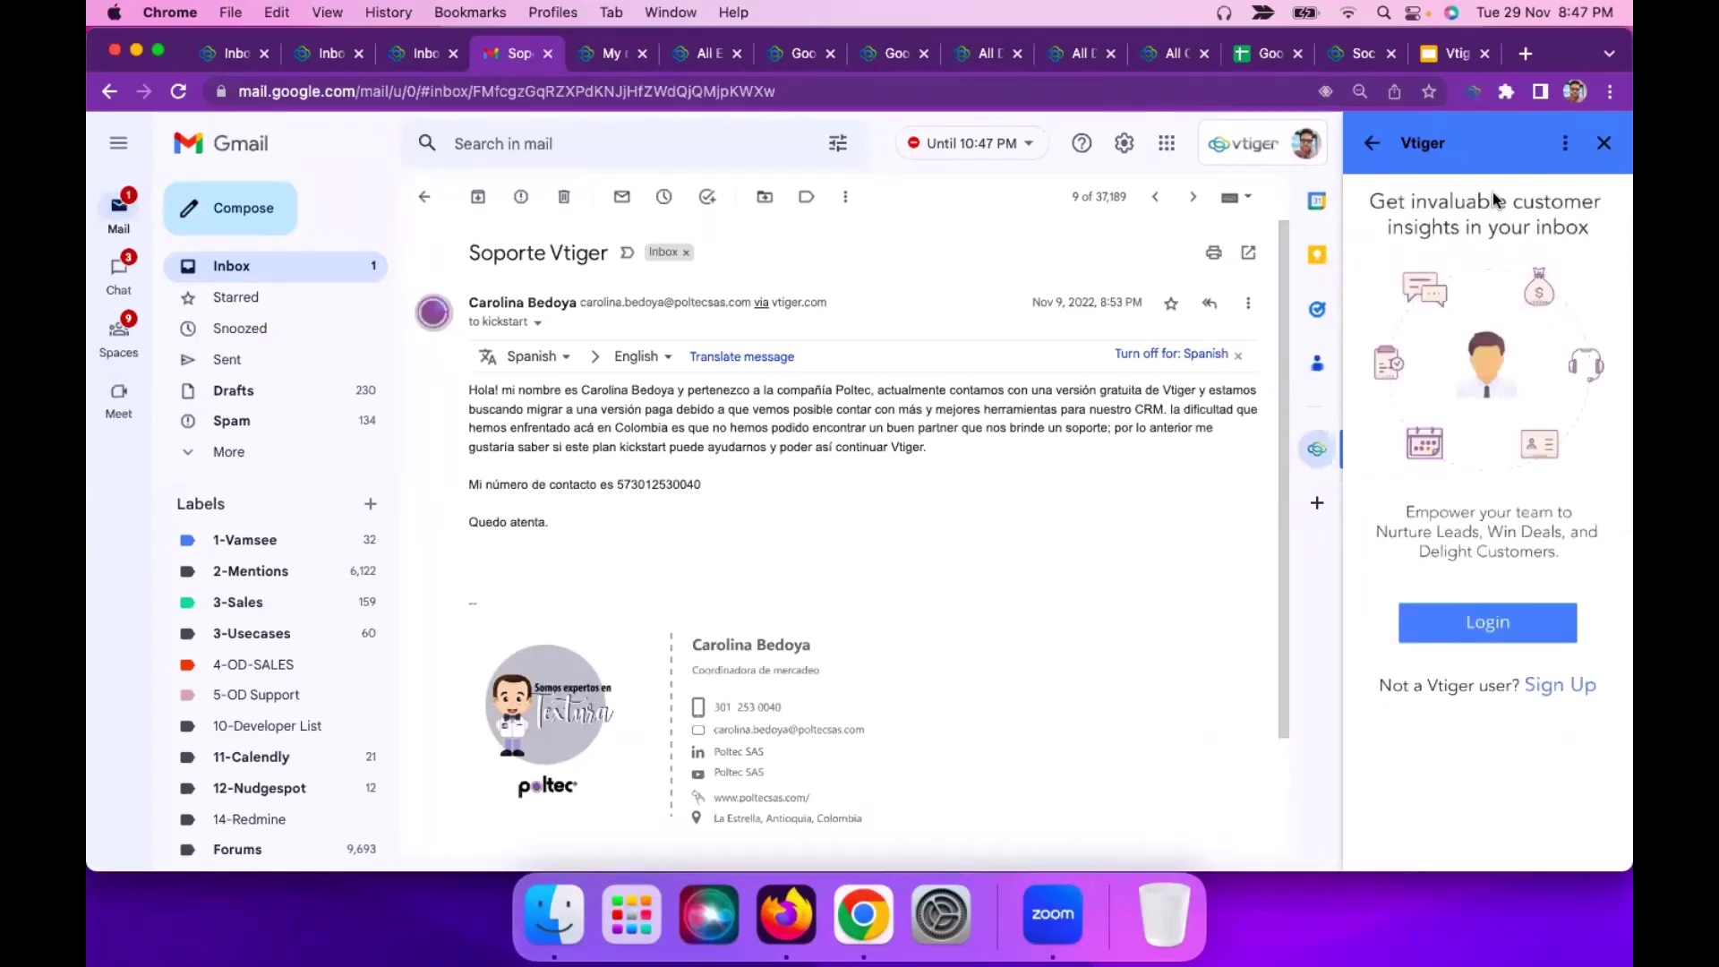
{"action": "left_click", "coordinate": [1327, 450]}
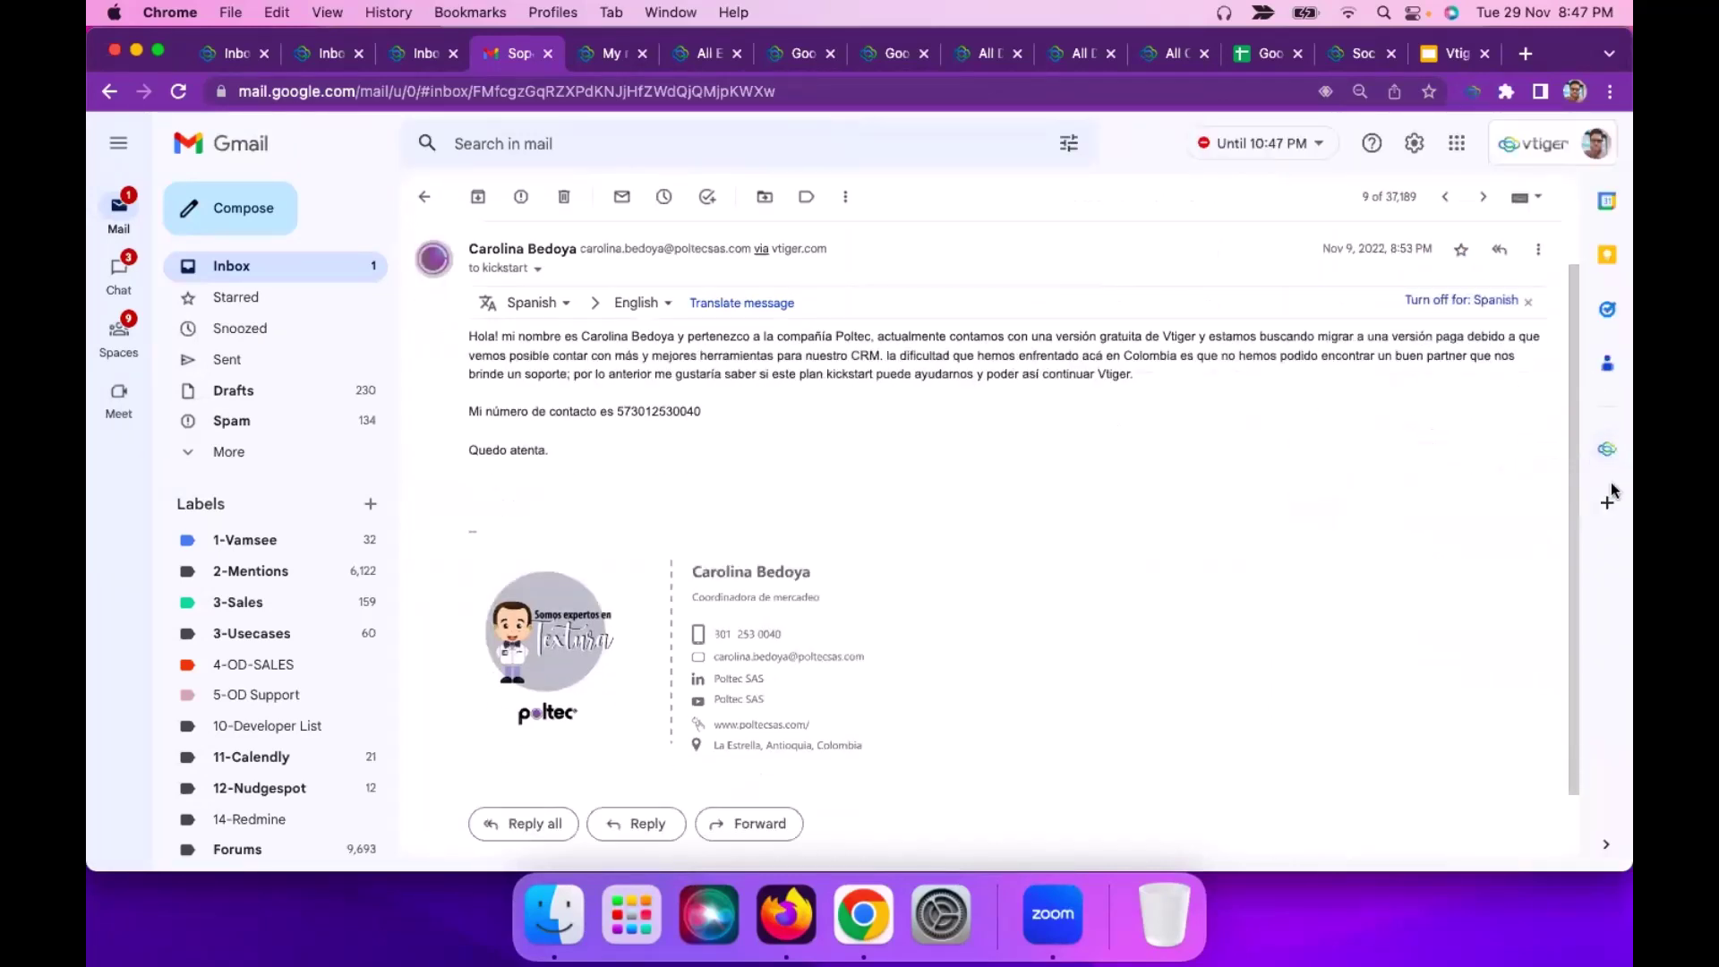
{"action": "left_click", "coordinate": [1607, 450]}
- Select Google Meet as the activity type in the prepared Grasspods event form and save the event
{"action": "key", "text": "ctrl+Tab"}
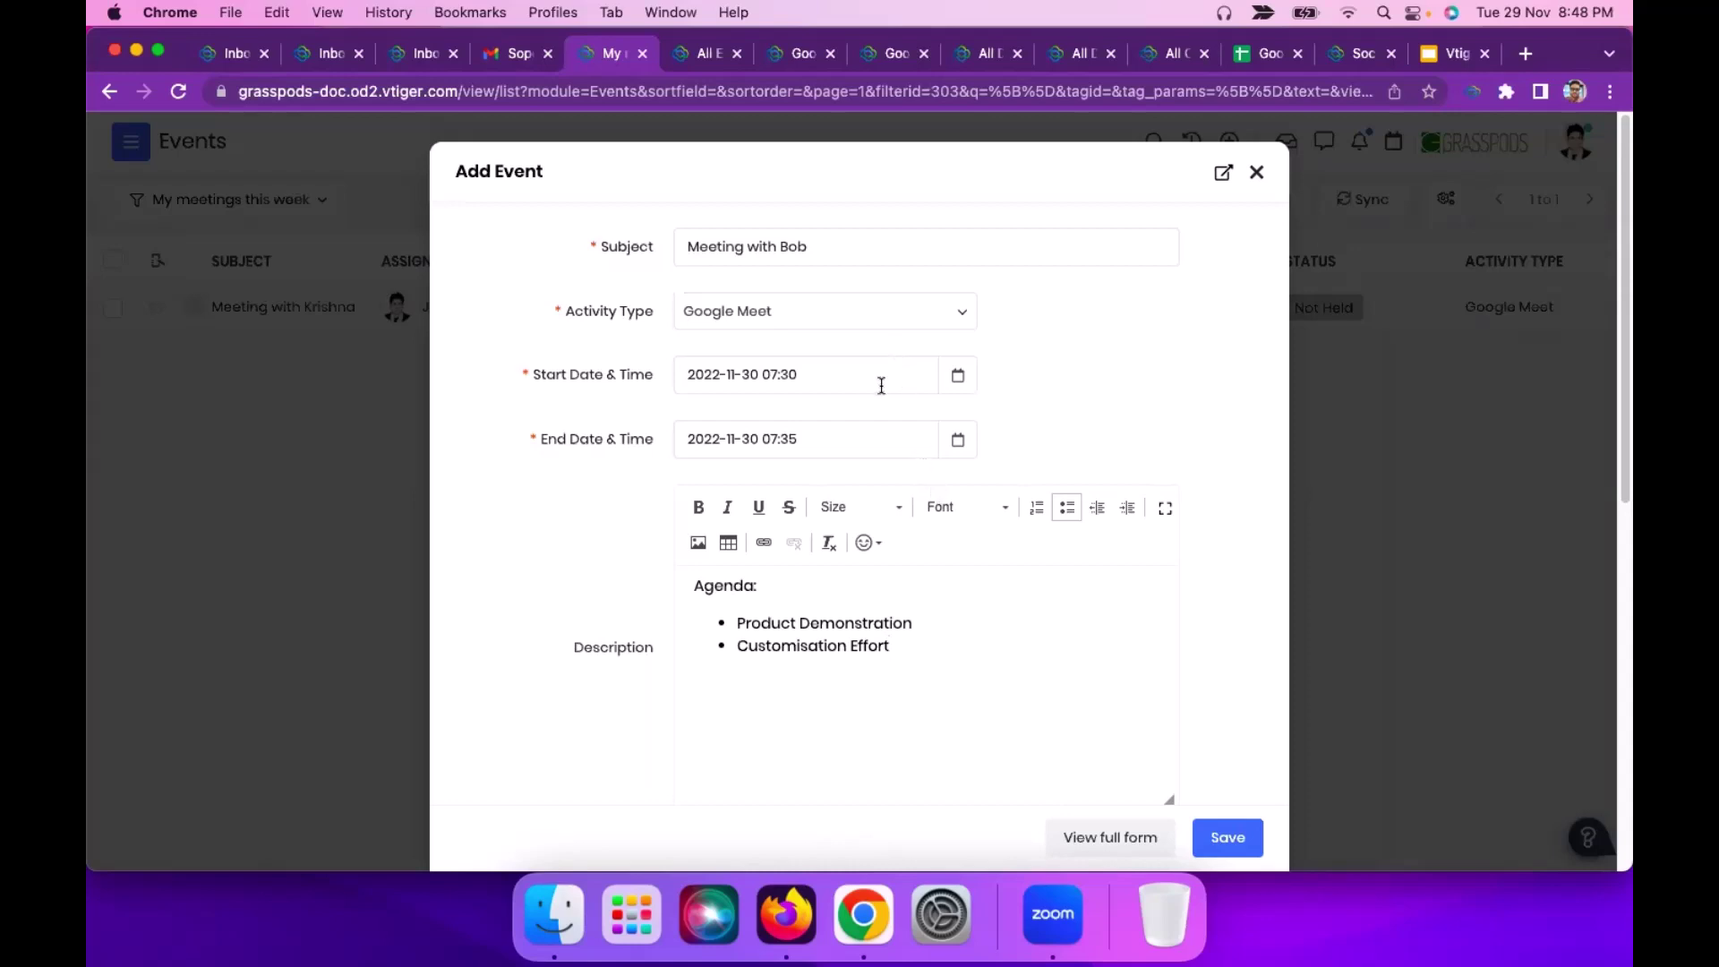
{"action": "left_click", "coordinate": [850, 326]}
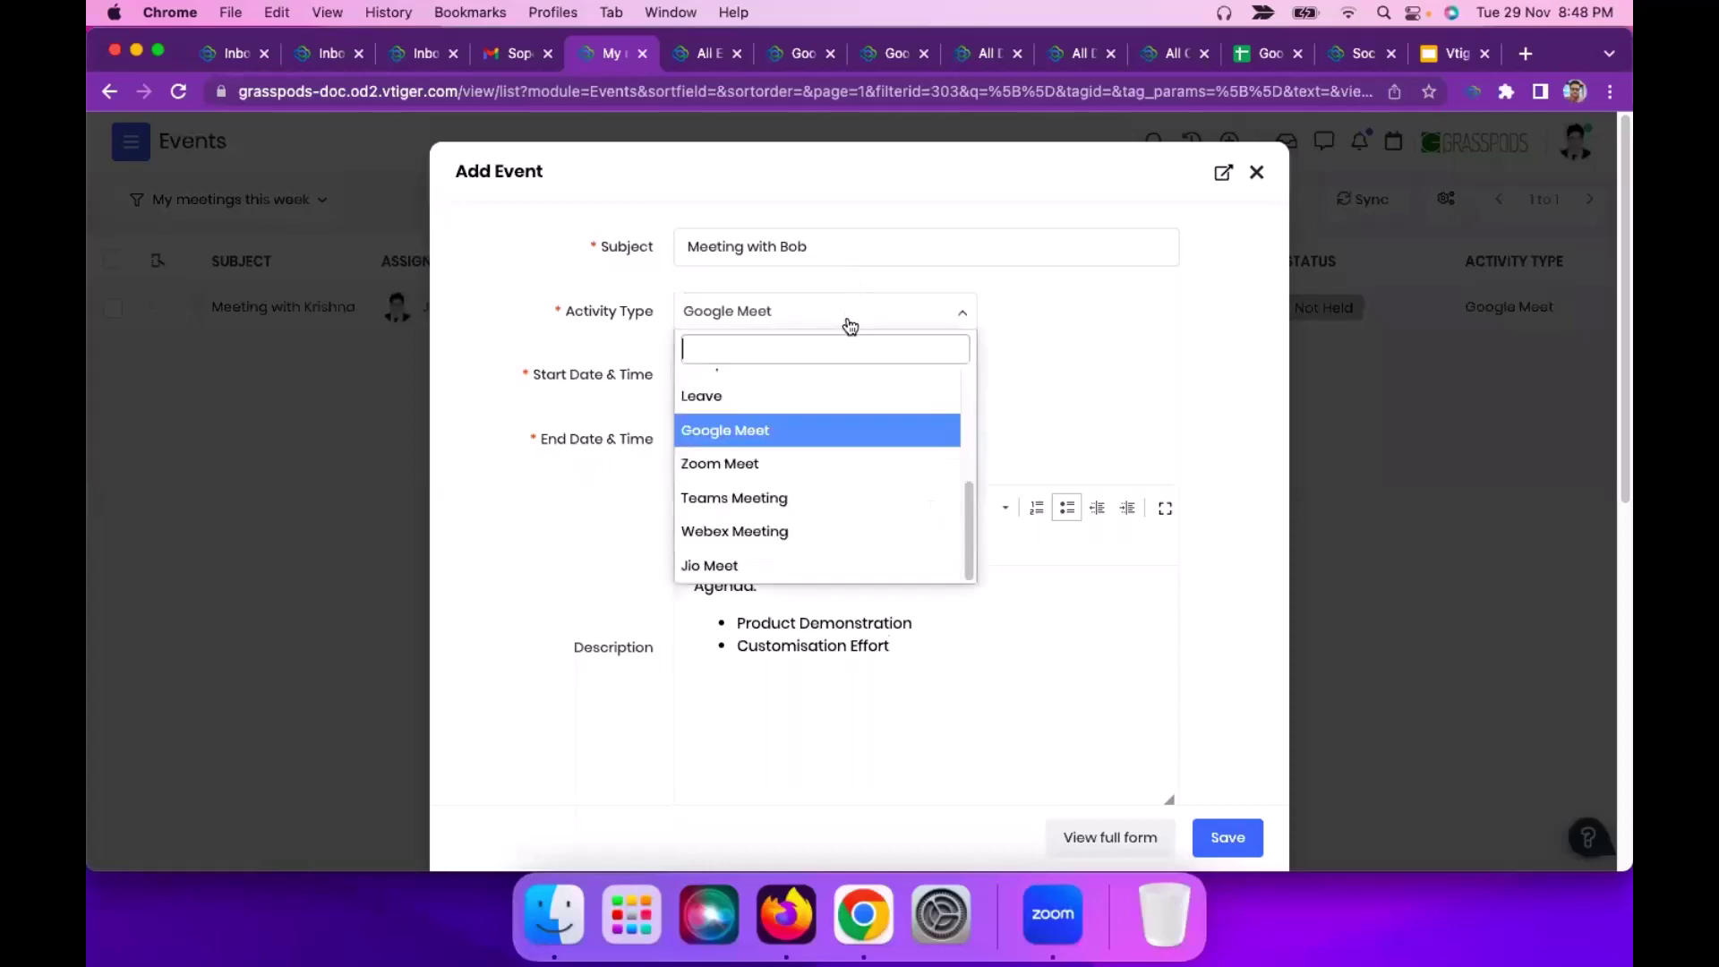
{"action": "left_click", "coordinate": [908, 447]}
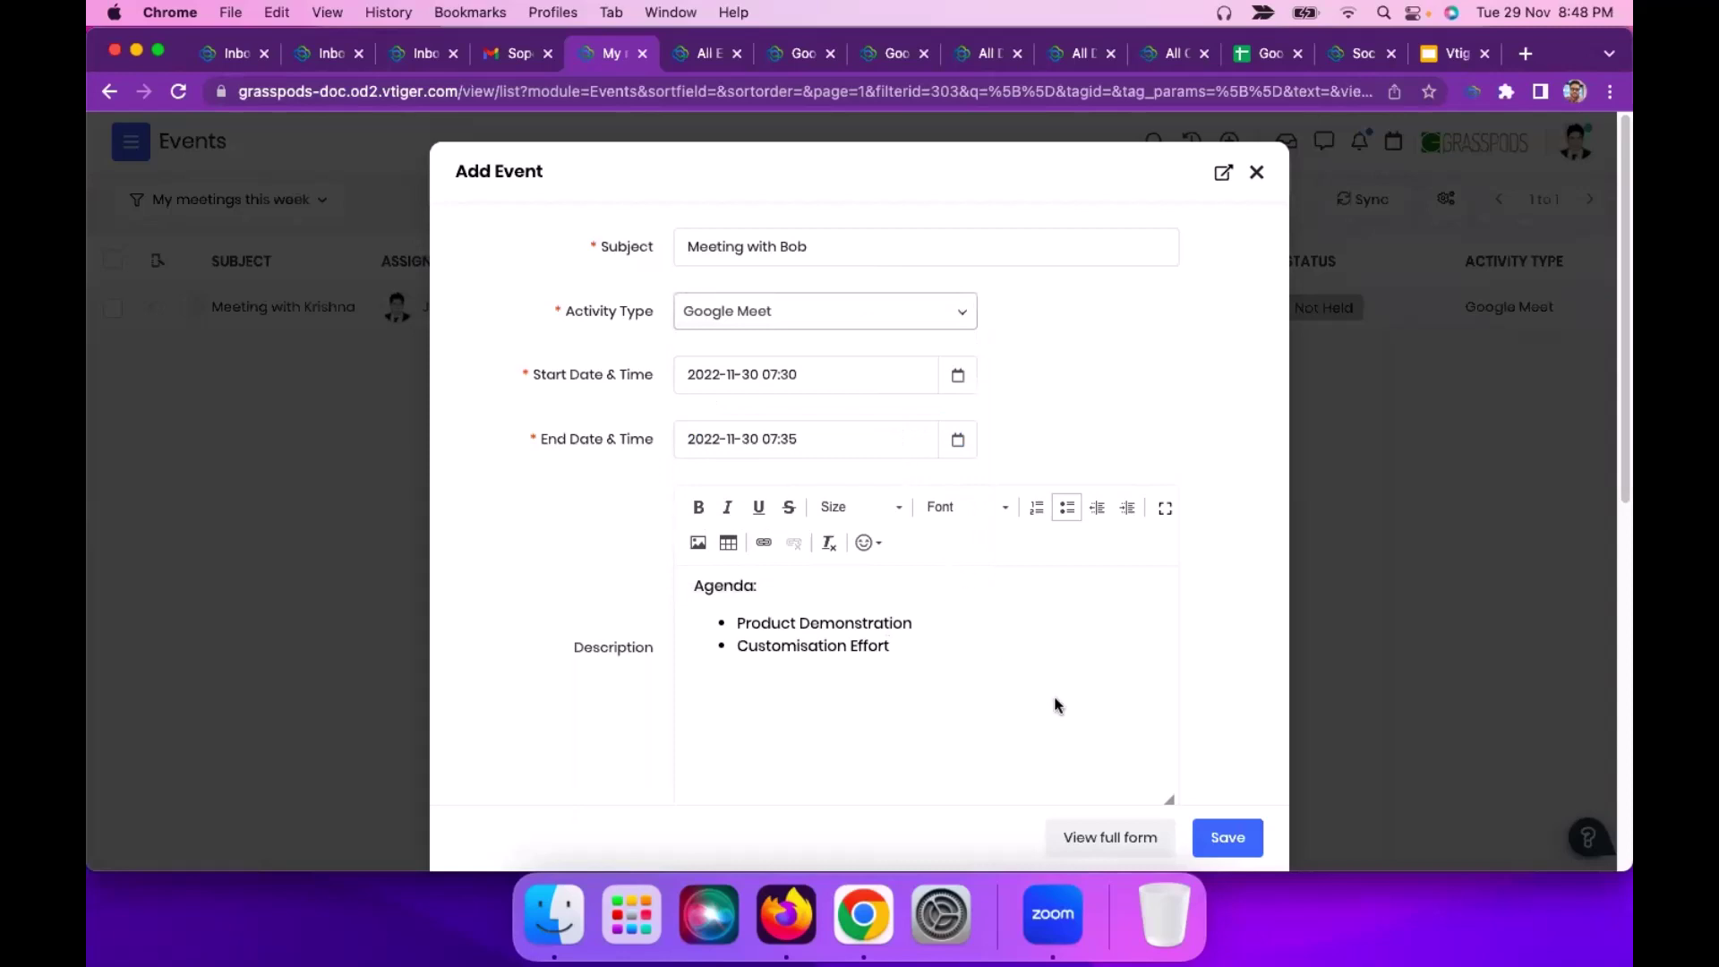
{"action": "left_click", "coordinate": [1222, 832]}
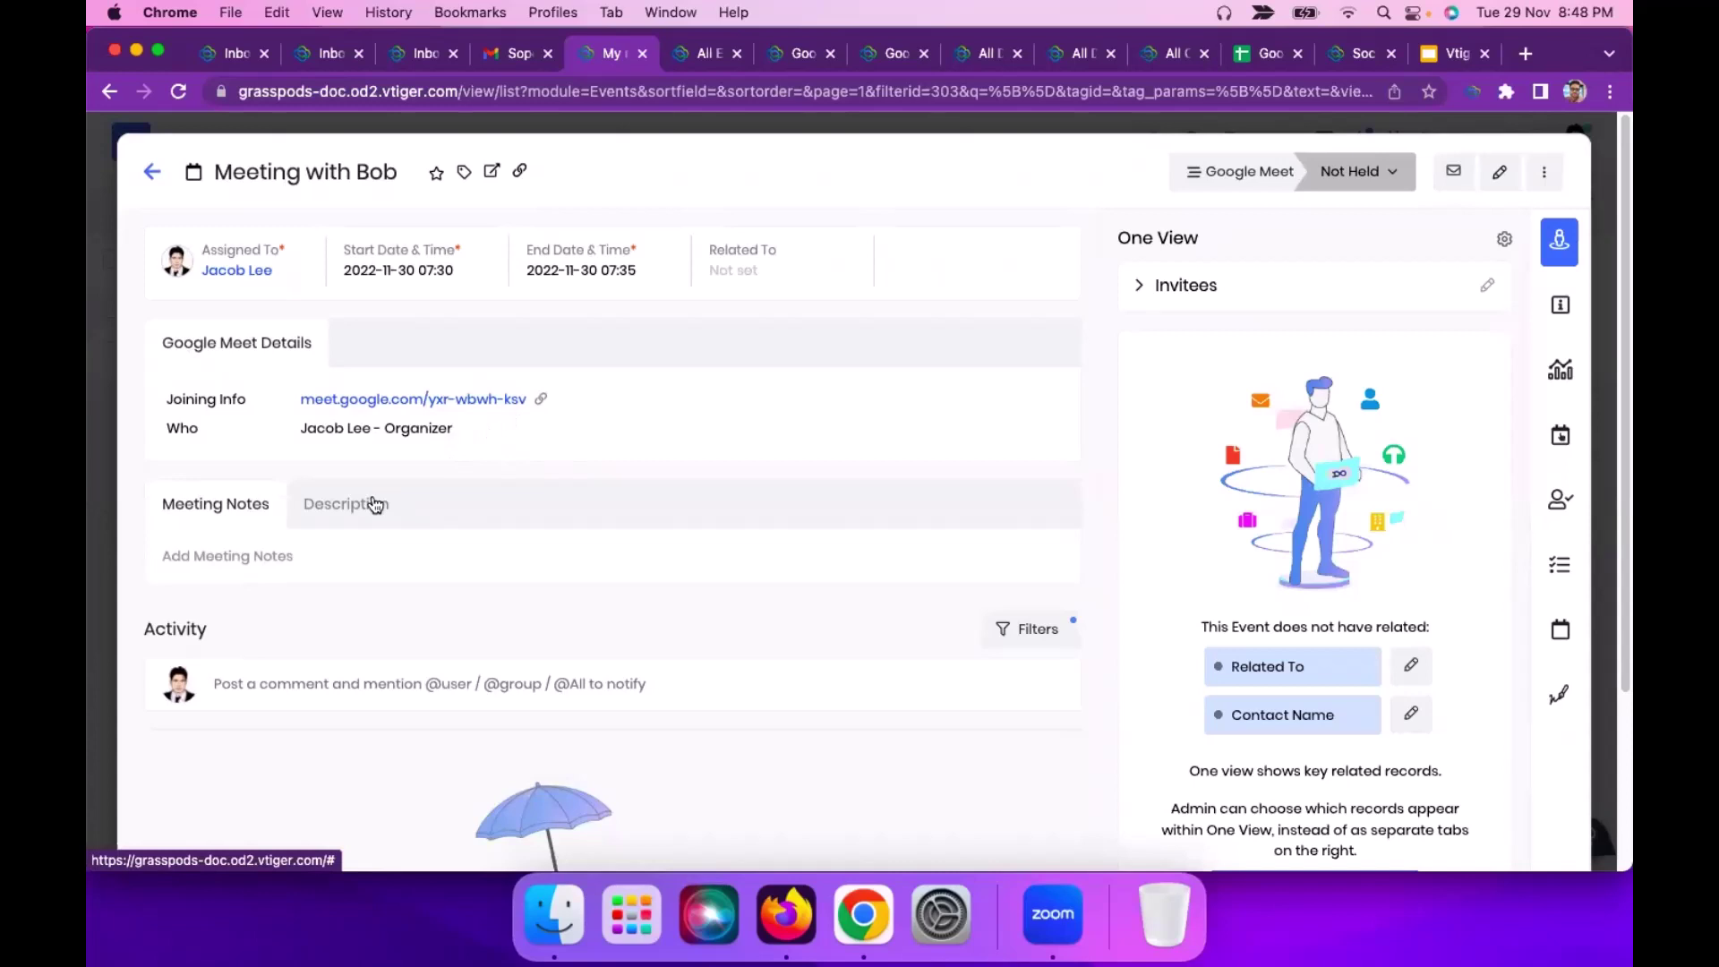
- Review the saved event's detail fields, its invitees and the agenda in its description
{"action": "left_click", "coordinate": [1522, 306]}
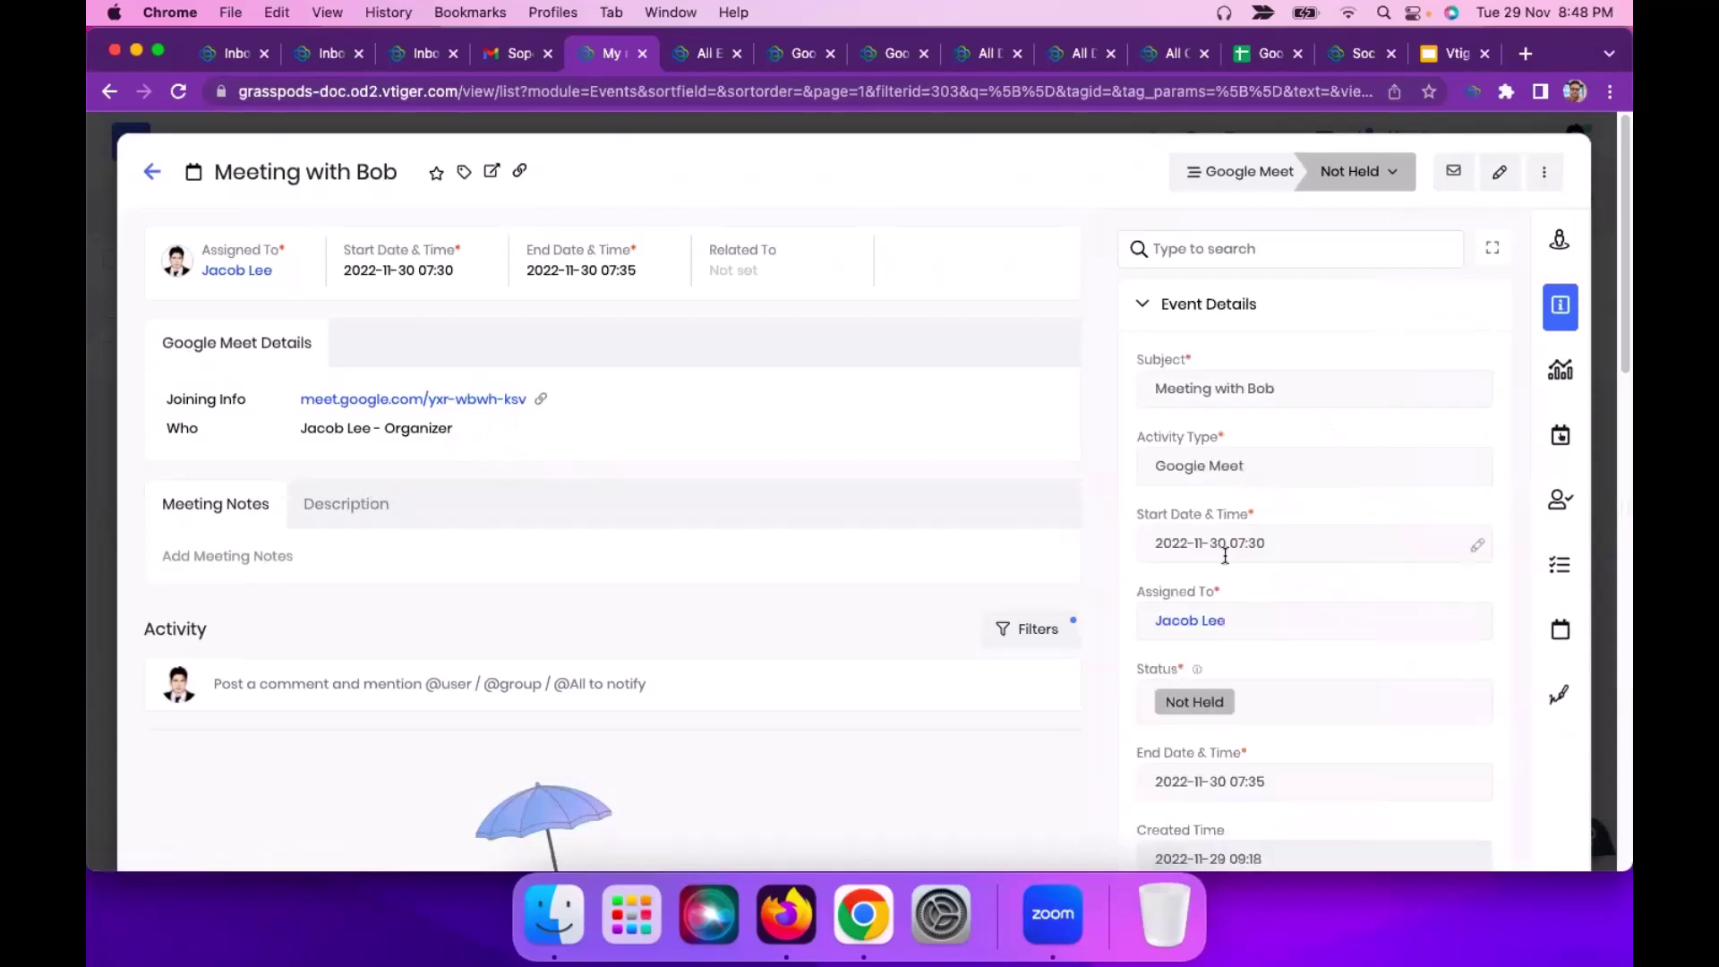
{"action": "scroll", "coordinate": [1225, 555], "scroll_direction": "down", "scroll_amount": 10}
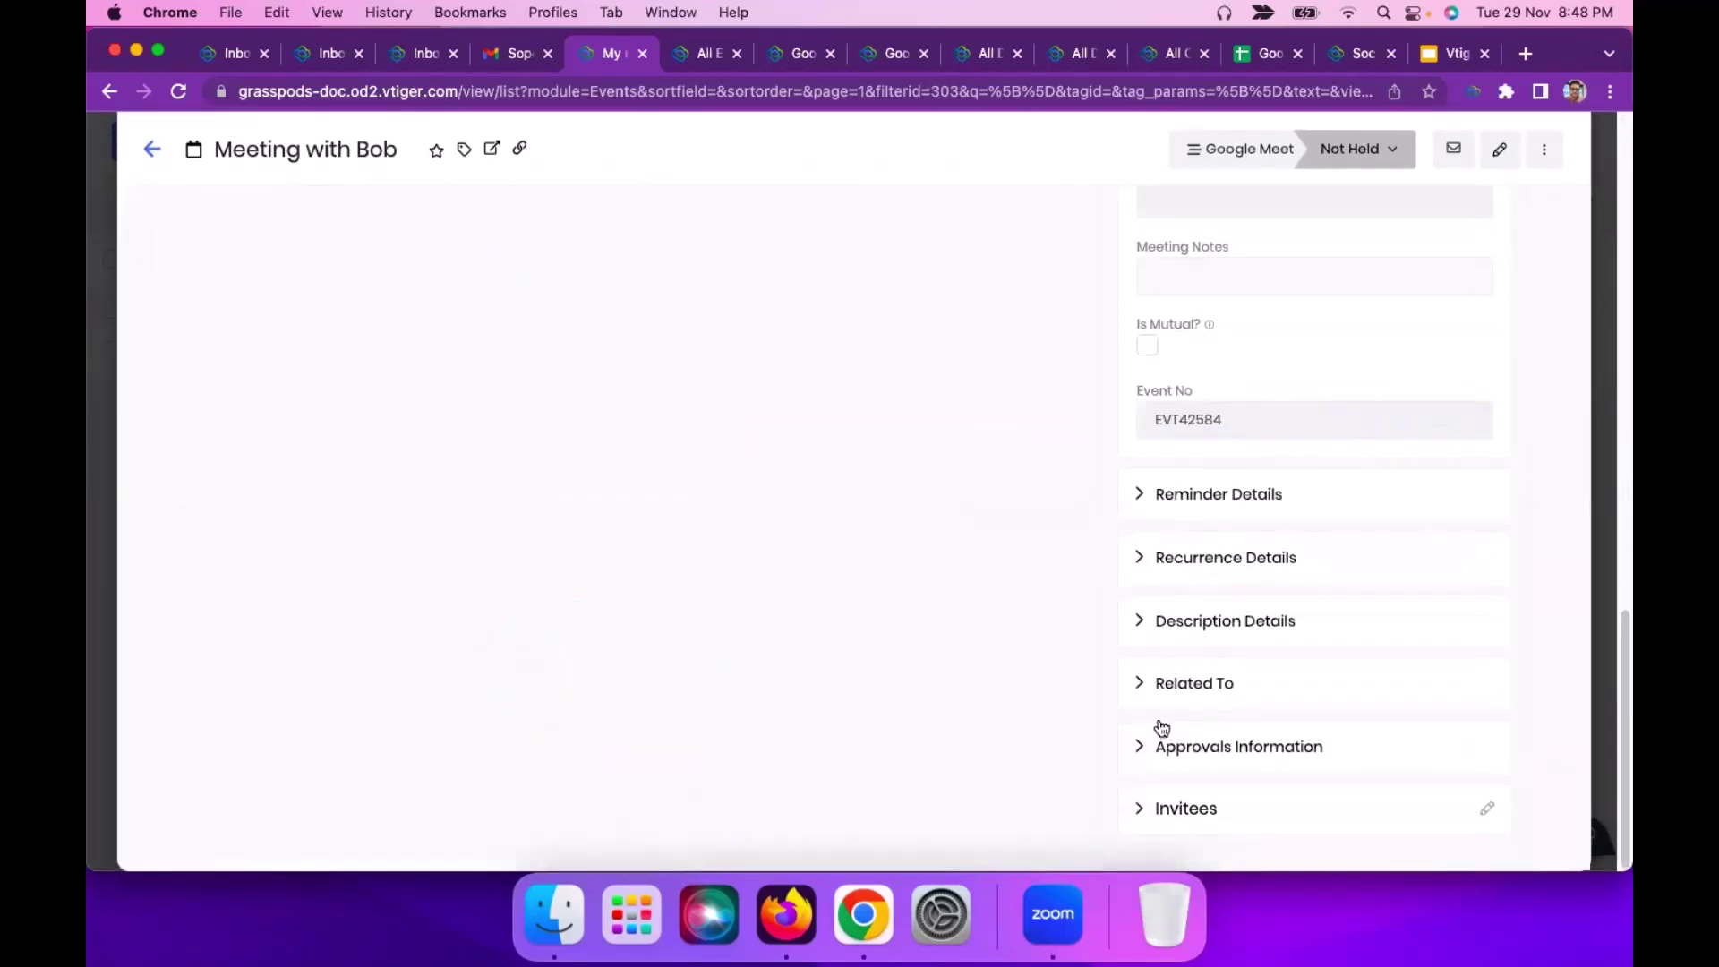
{"action": "left_click", "coordinate": [1155, 804]}
{"action": "scroll", "coordinate": [1152, 784], "scroll_direction": "down", "scroll_amount": 1}
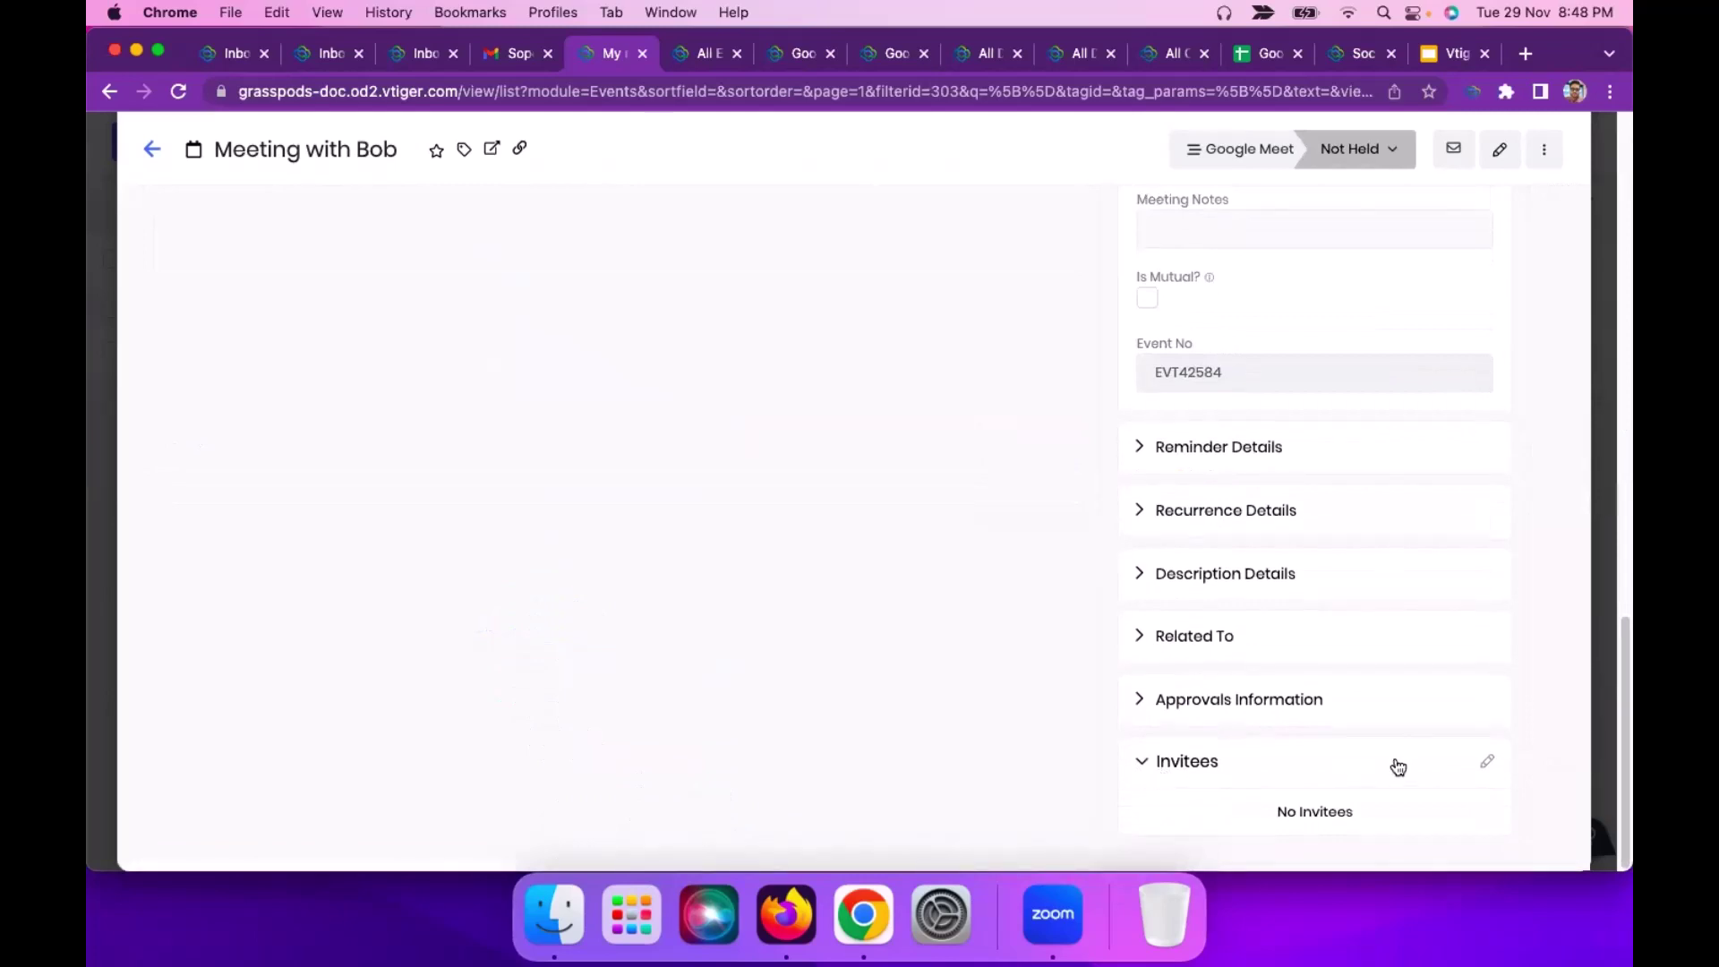
{"action": "scroll", "coordinate": [1378, 762], "scroll_direction": "up", "scroll_amount": 15}
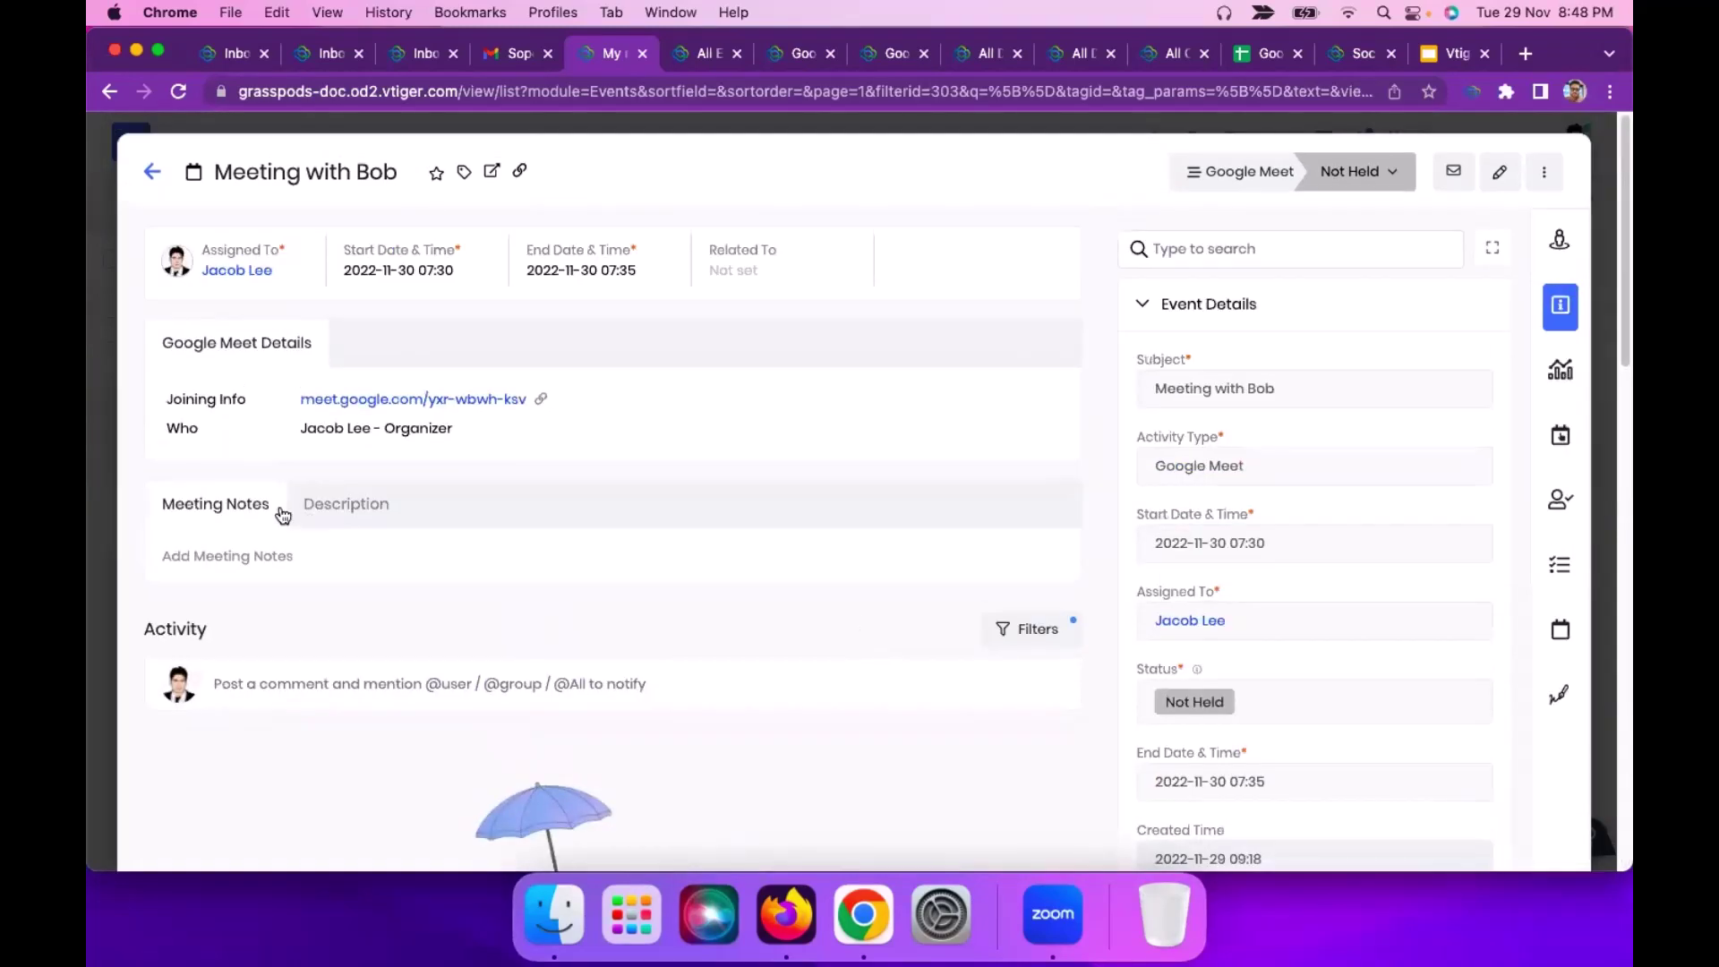
{"action": "left_click", "coordinate": [348, 514]}
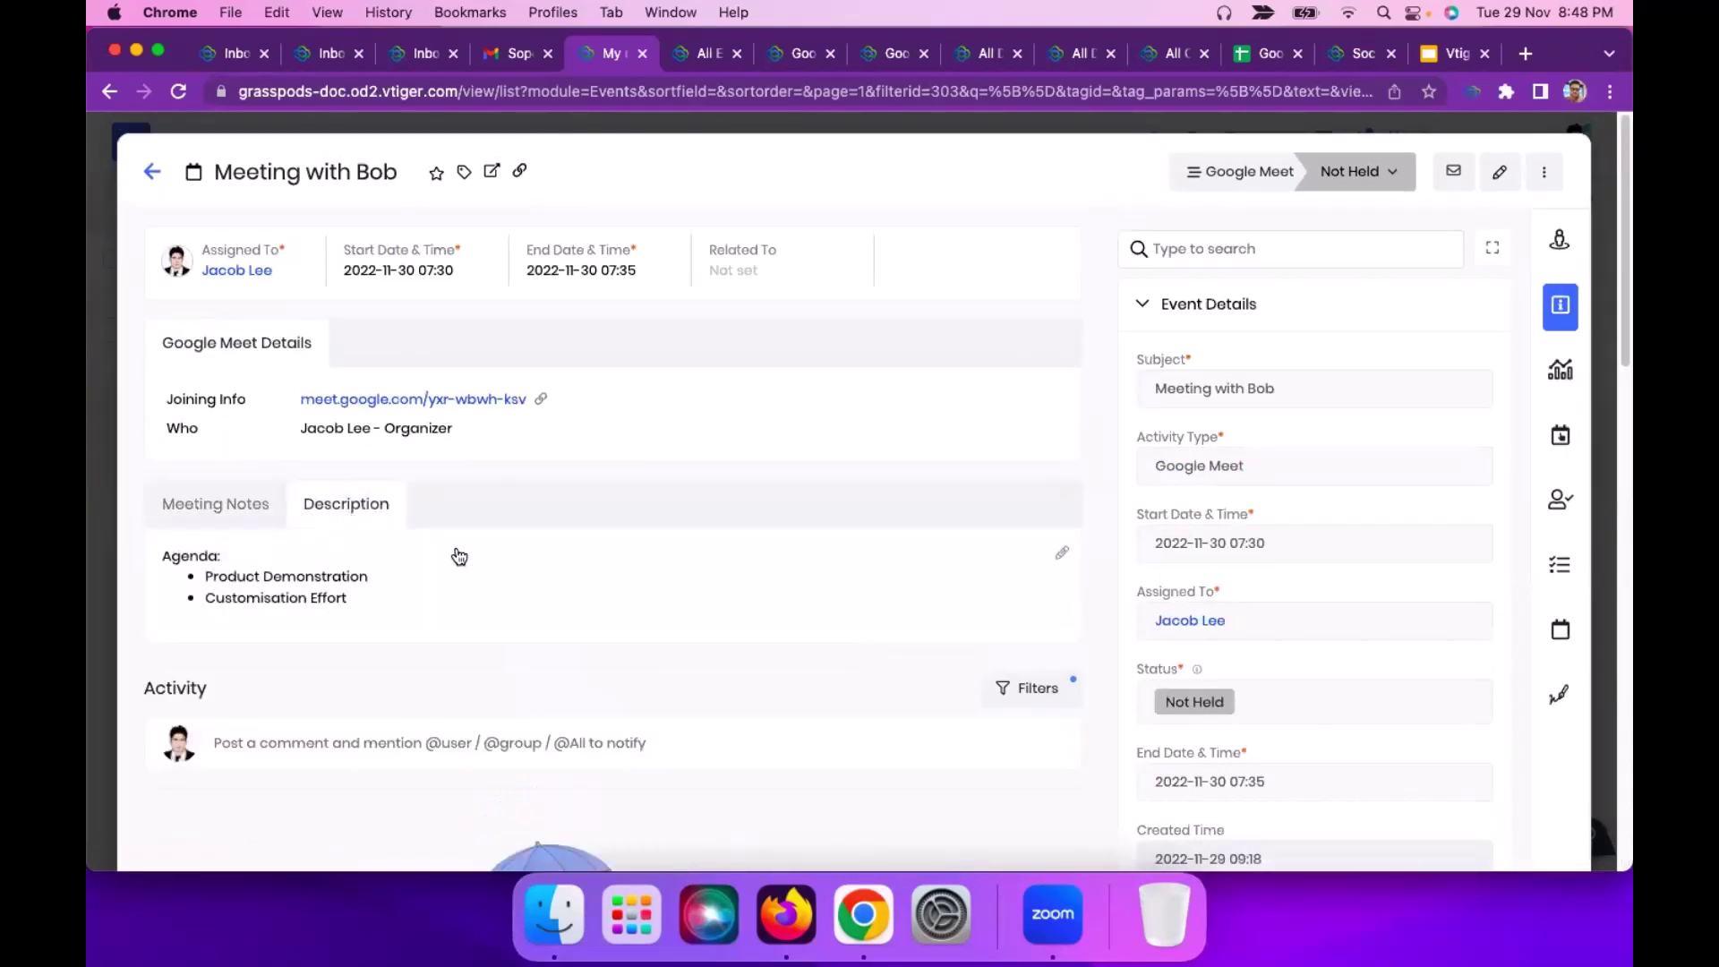
- Go to the Events calendar and view the user-level connectors available for syncing events
{"action": "left_click", "coordinate": [695, 55]}
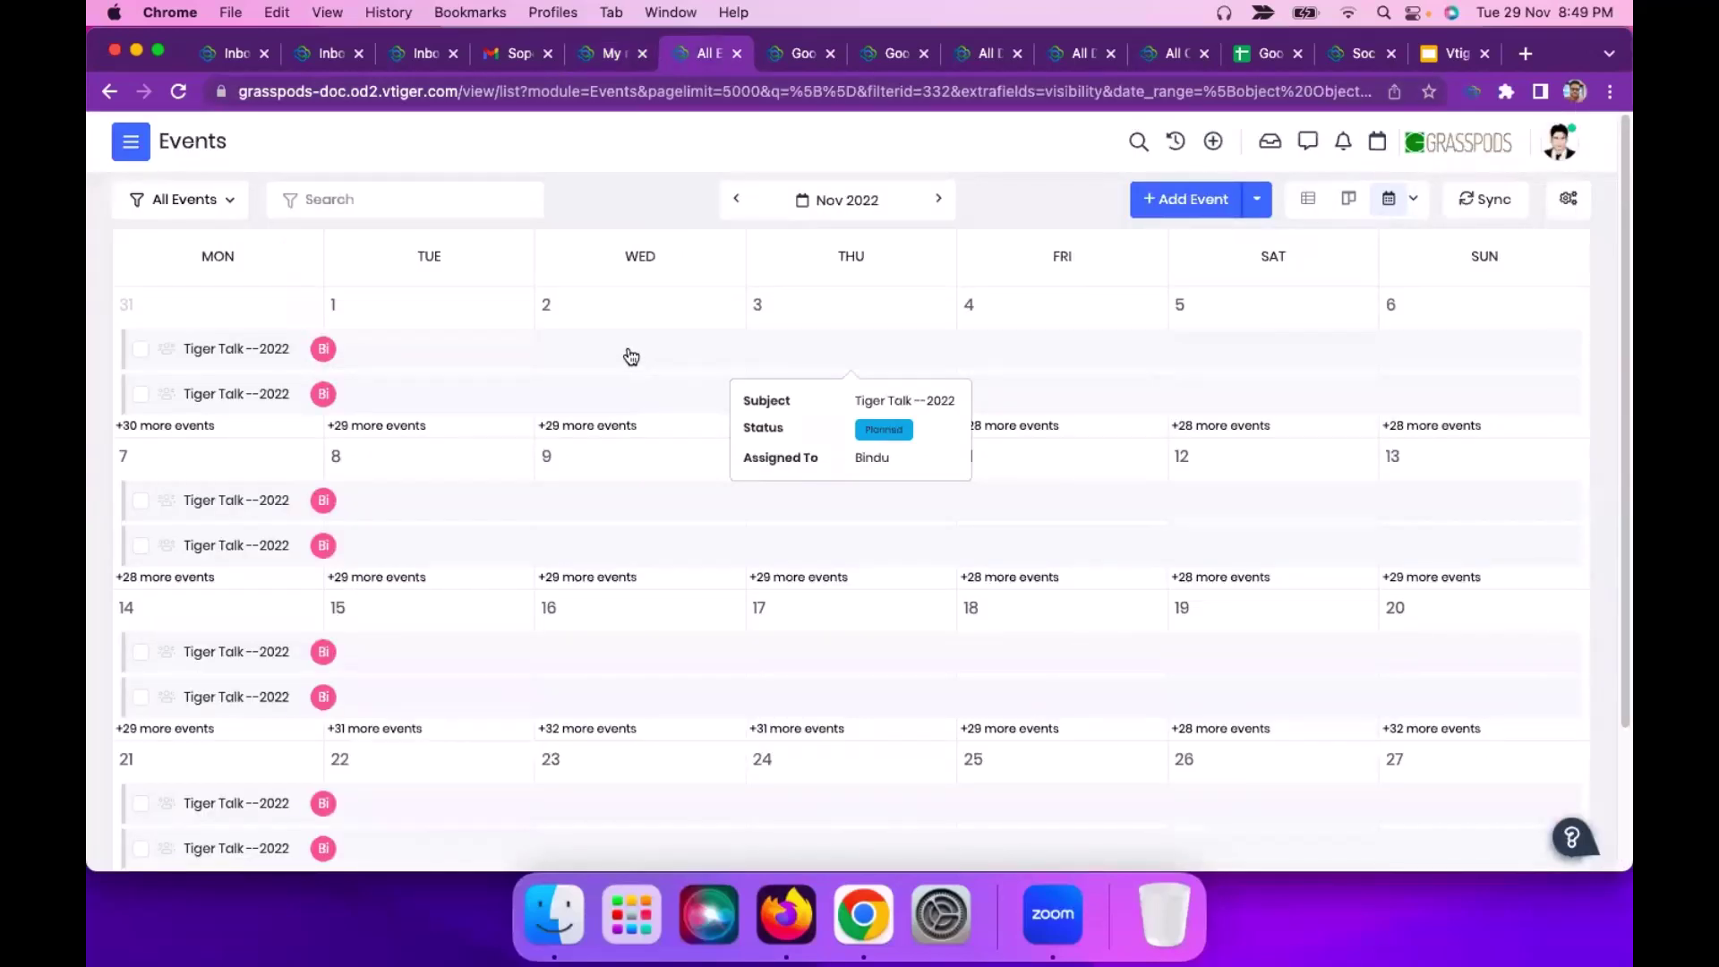
{"action": "left_click", "coordinate": [1488, 198]}
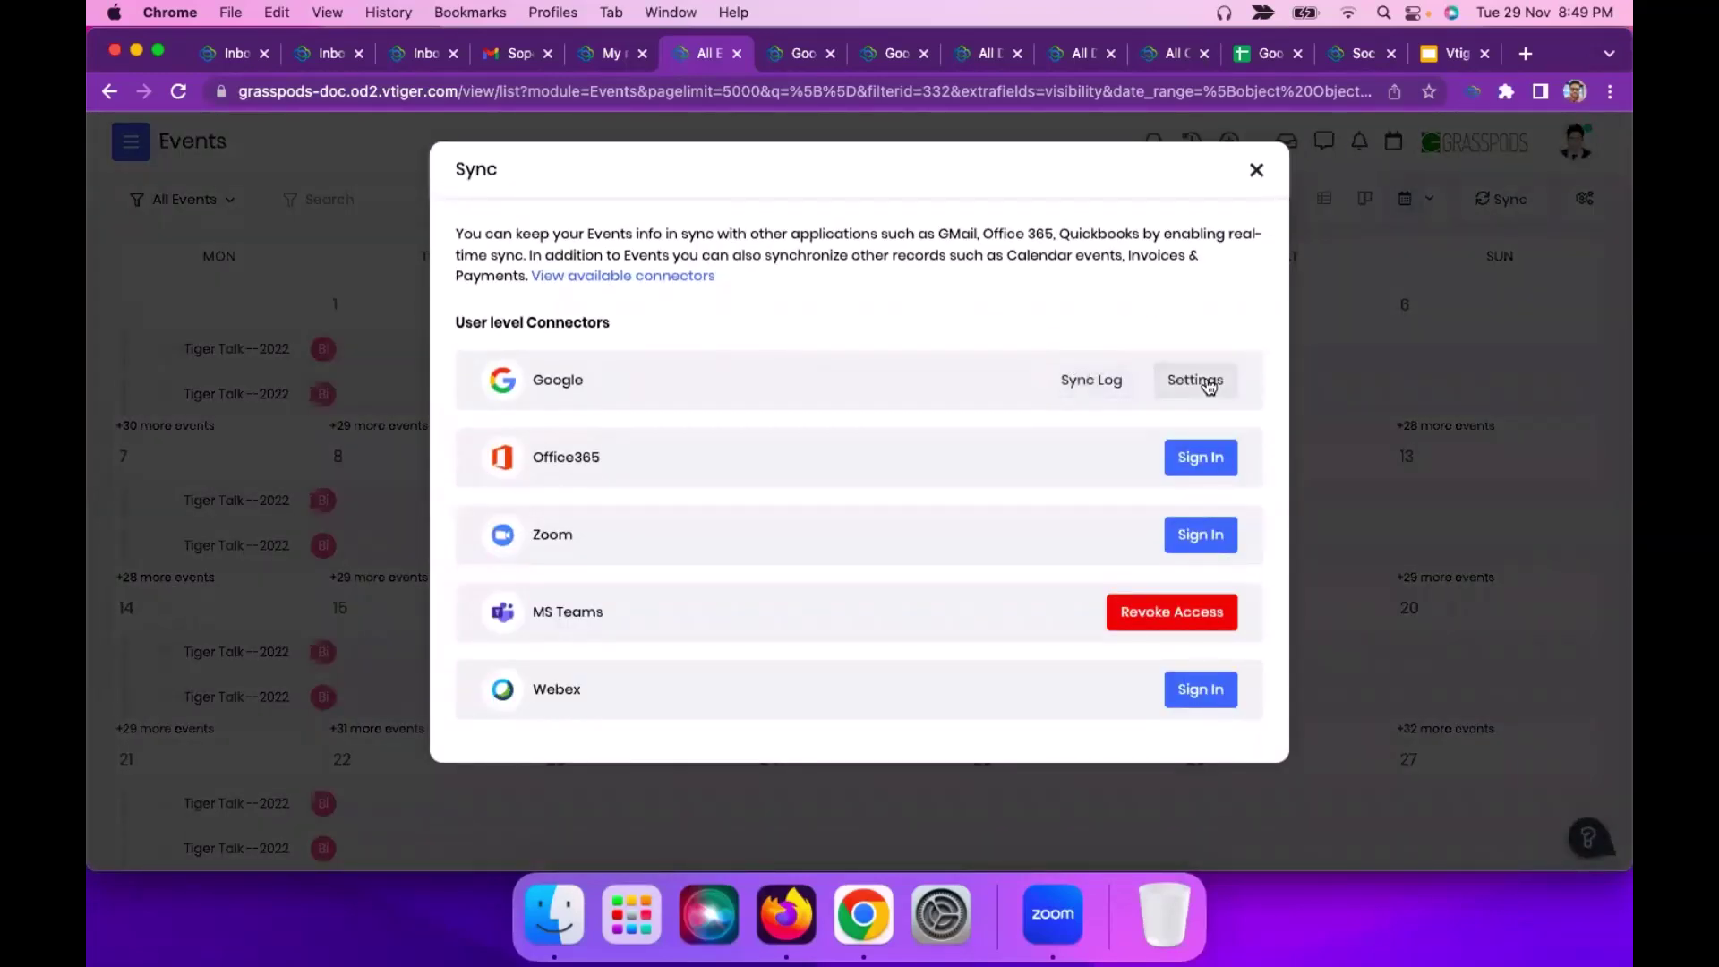
{"action": "left_click", "coordinate": [1255, 169]}
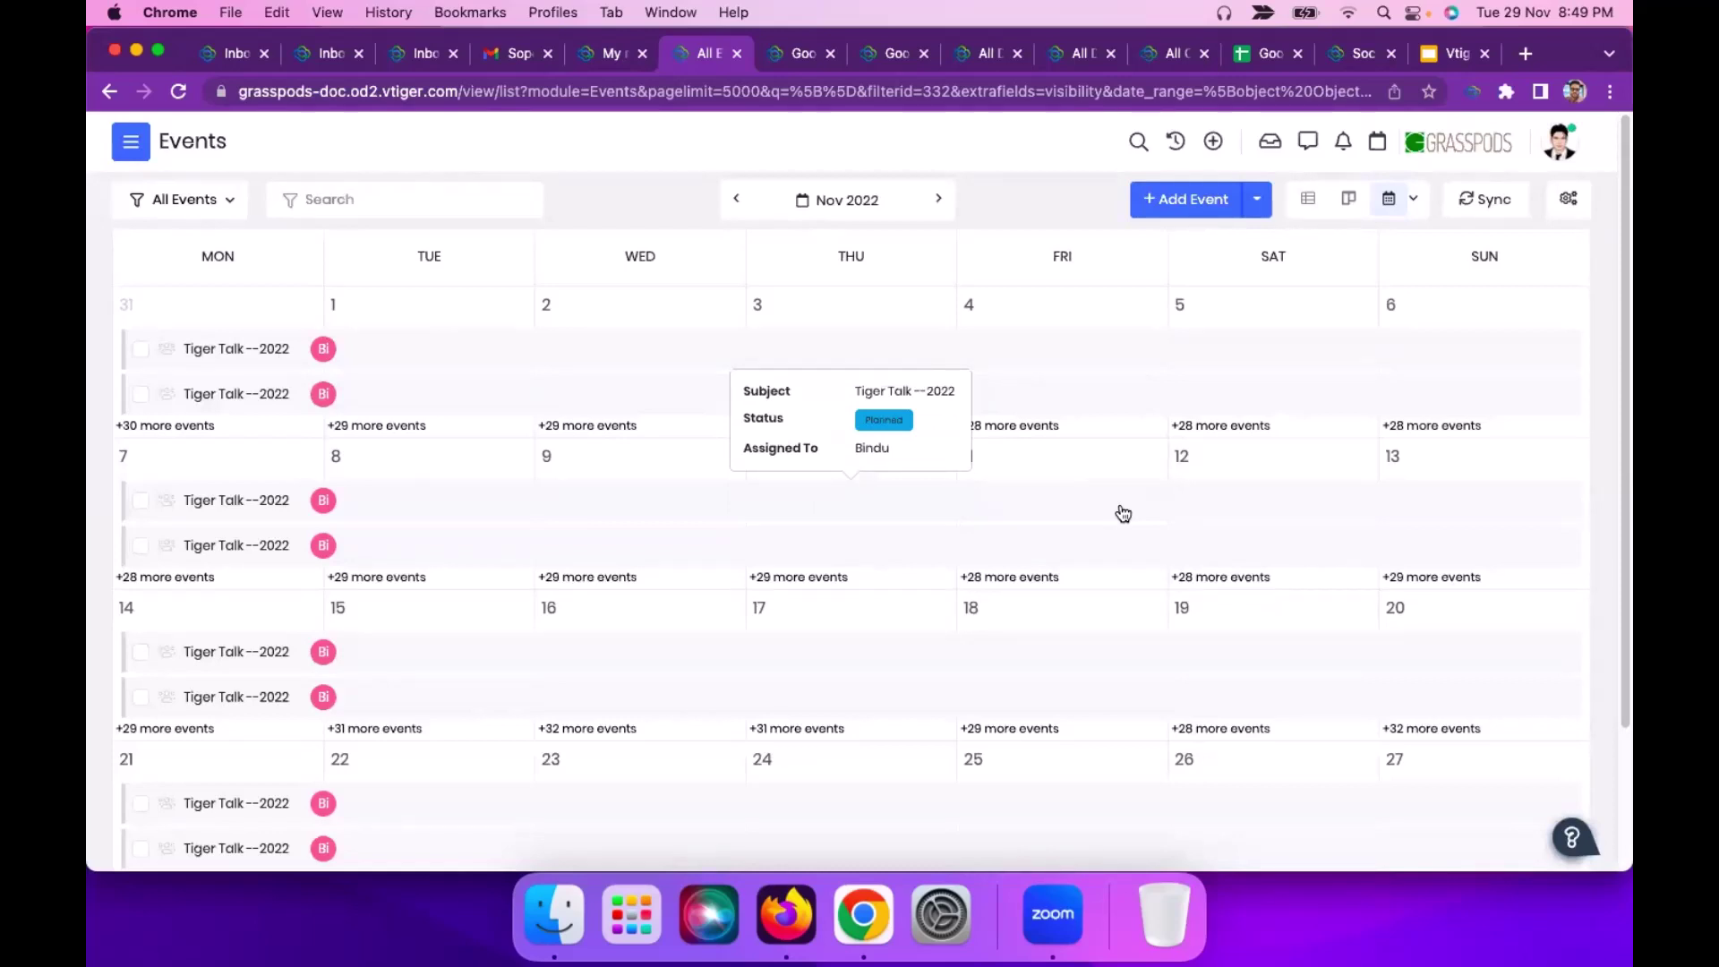
- Open the Google connector's sync settings from the Contacts list
{"action": "left_click", "coordinate": [803, 56]}
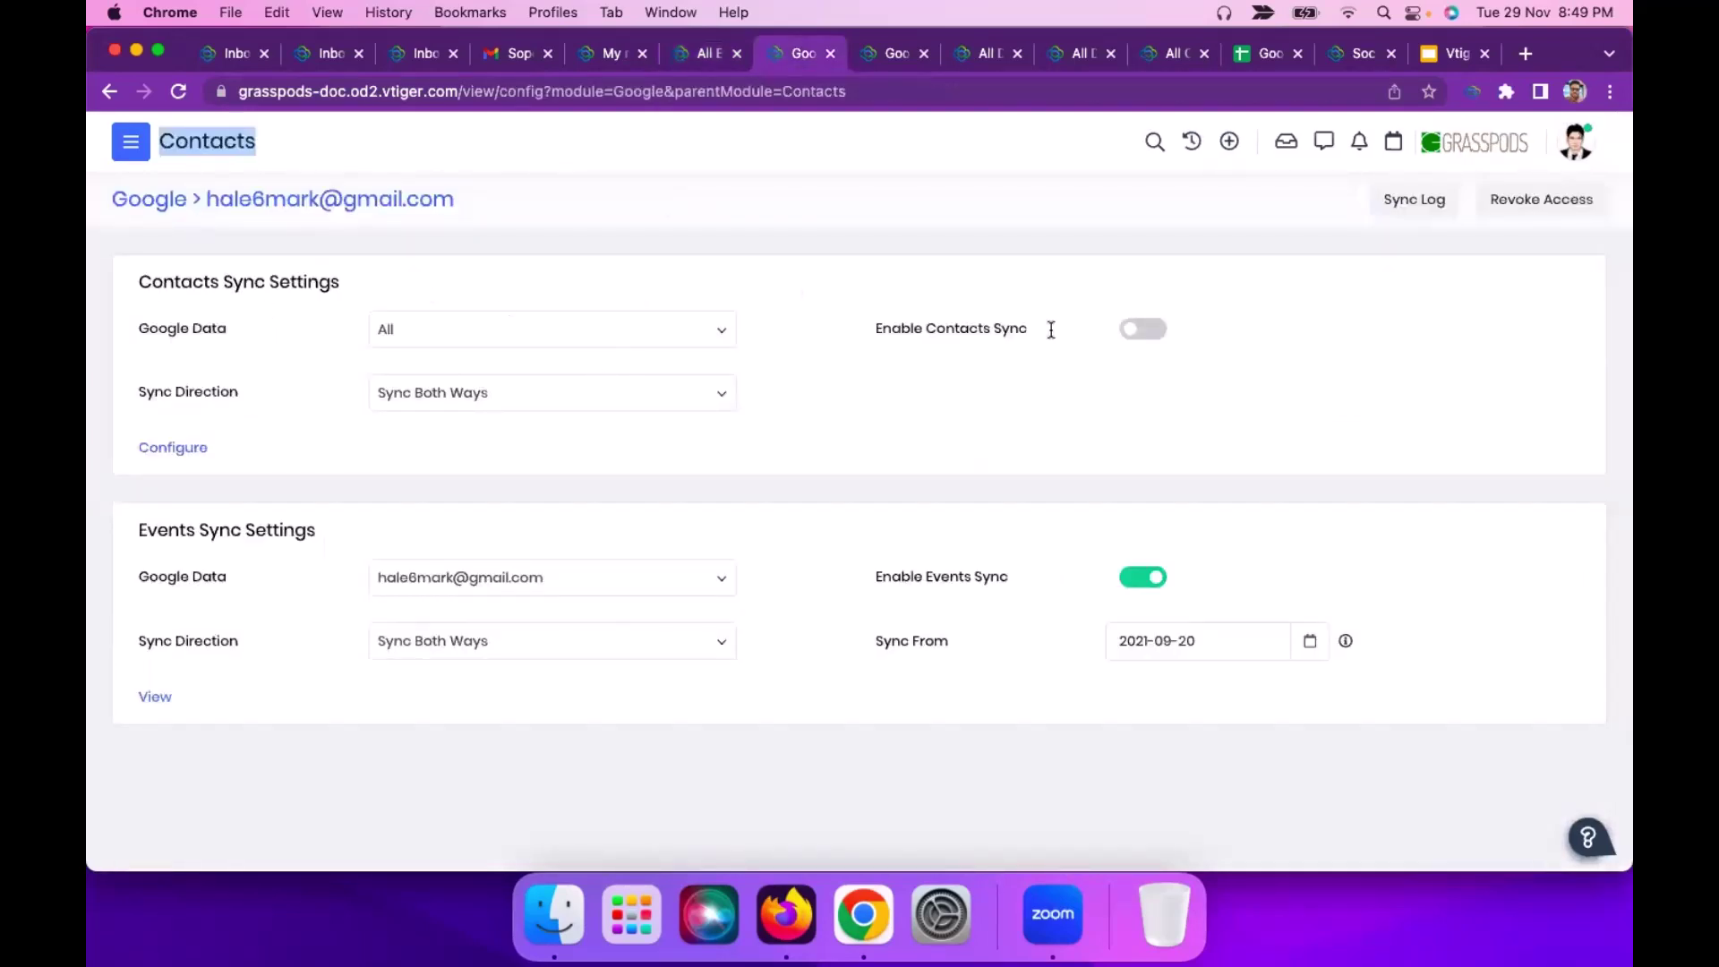
{"action": "left_click", "coordinate": [224, 157]}
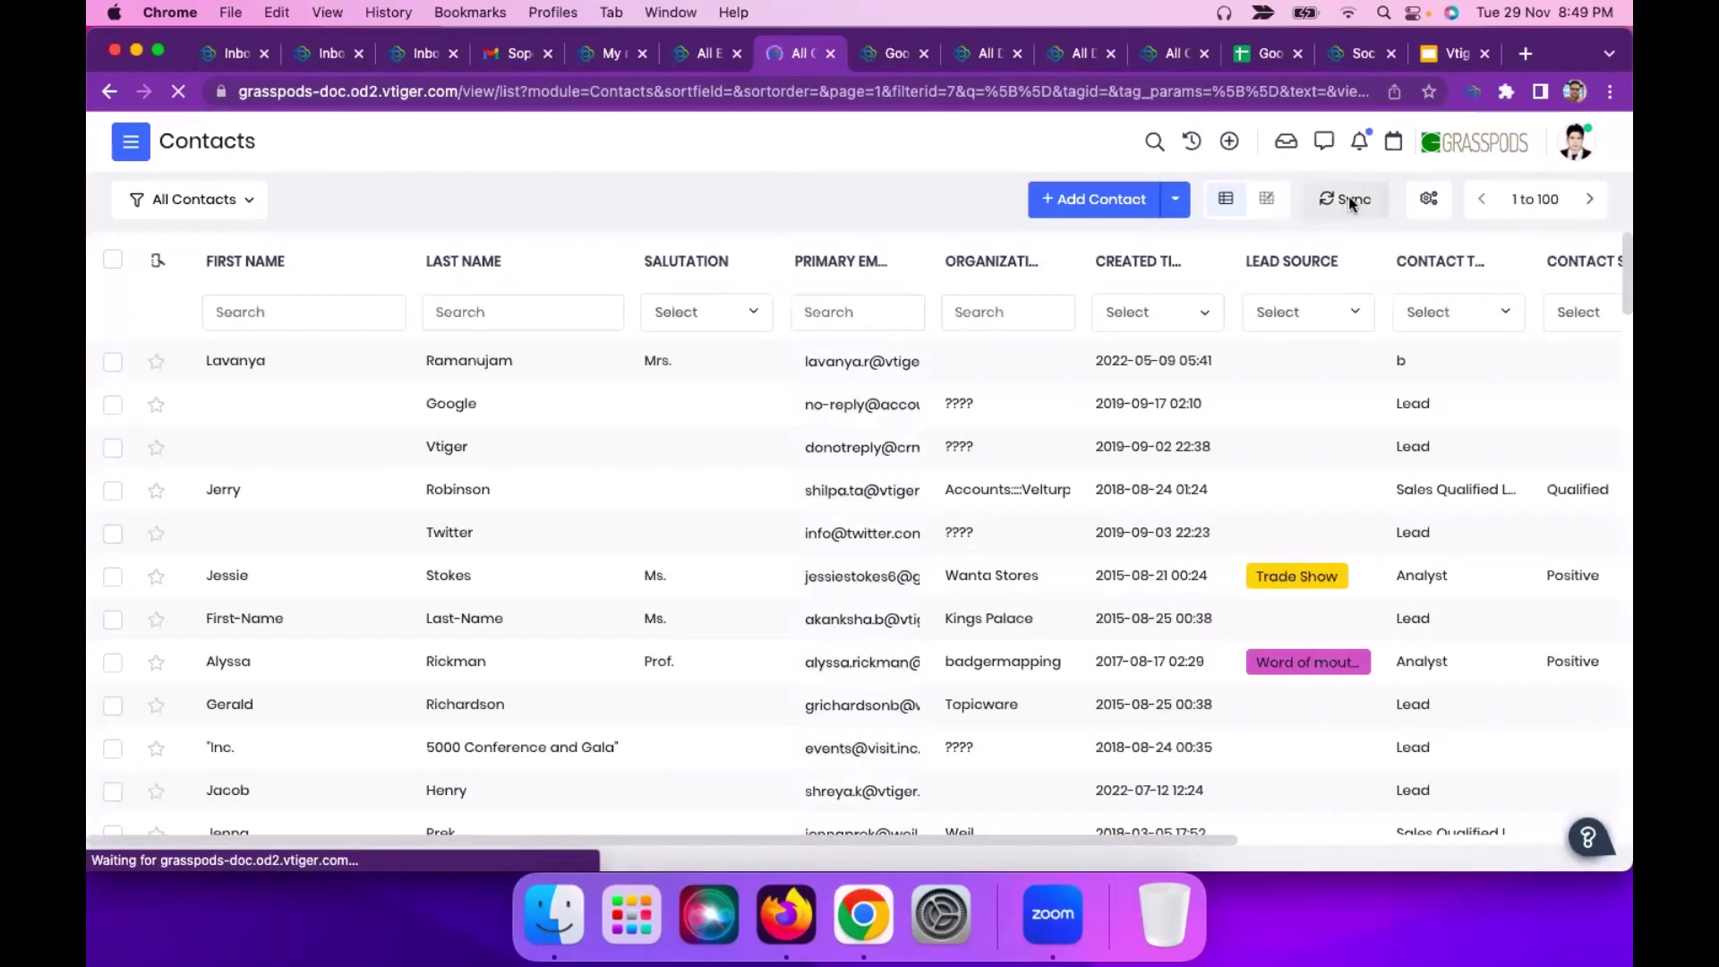
{"action": "left_click", "coordinate": [1353, 200]}
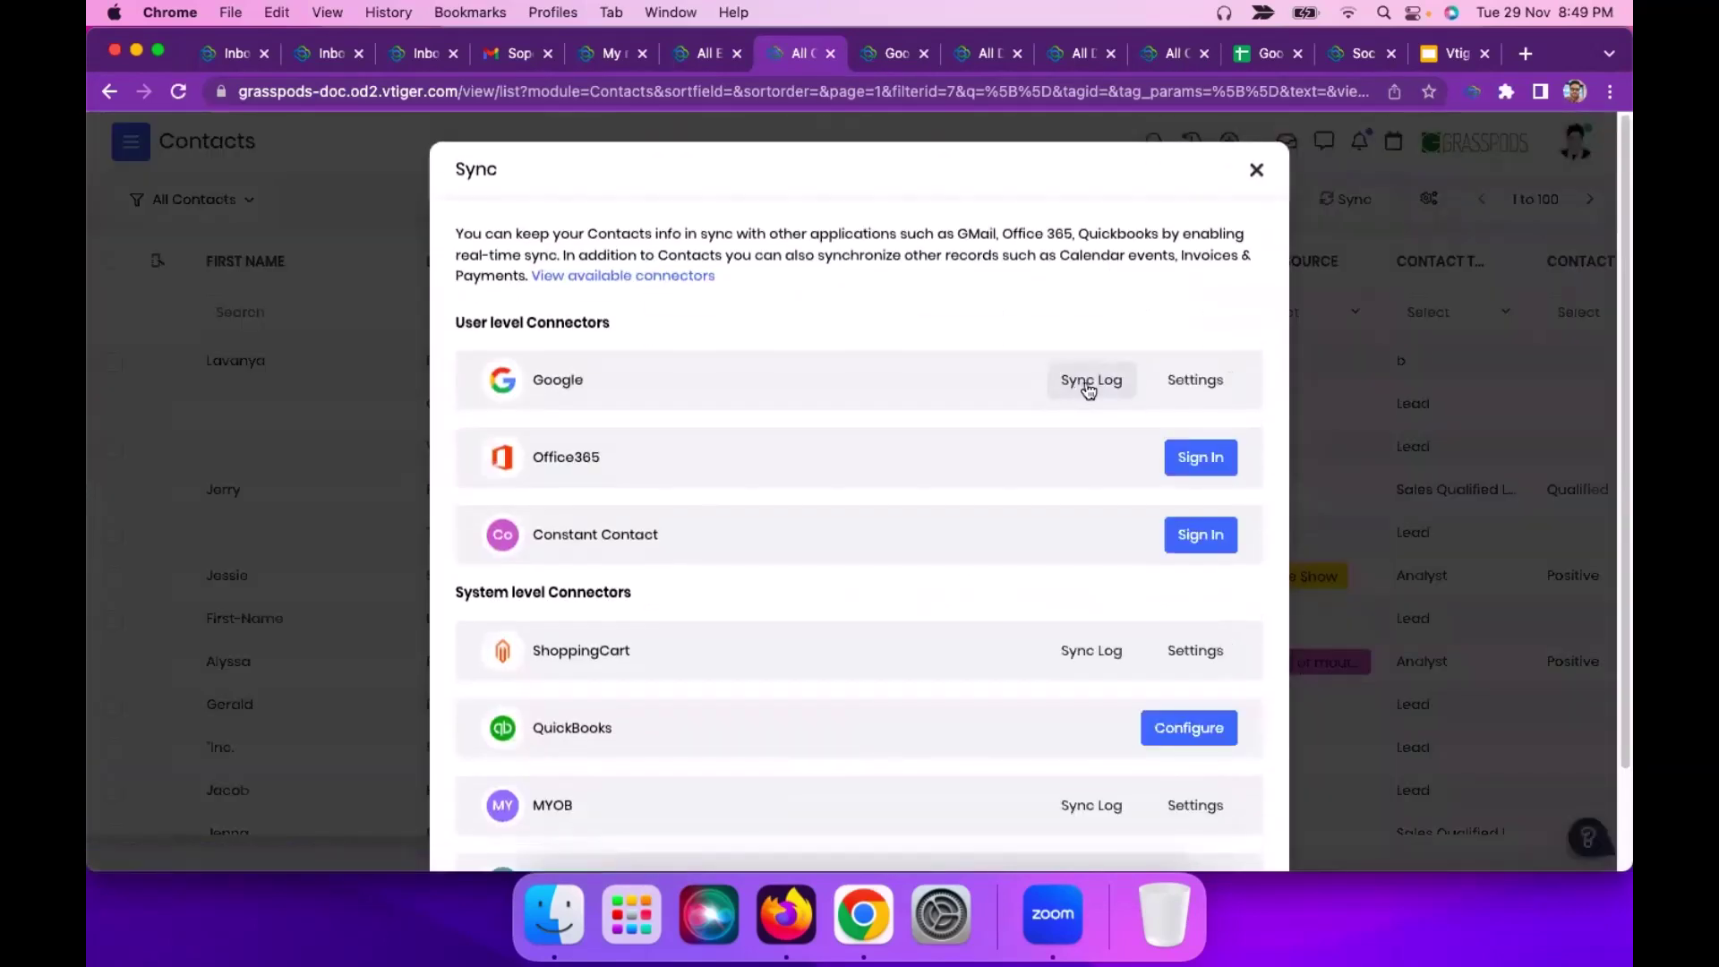
{"action": "left_click", "coordinate": [1176, 379]}
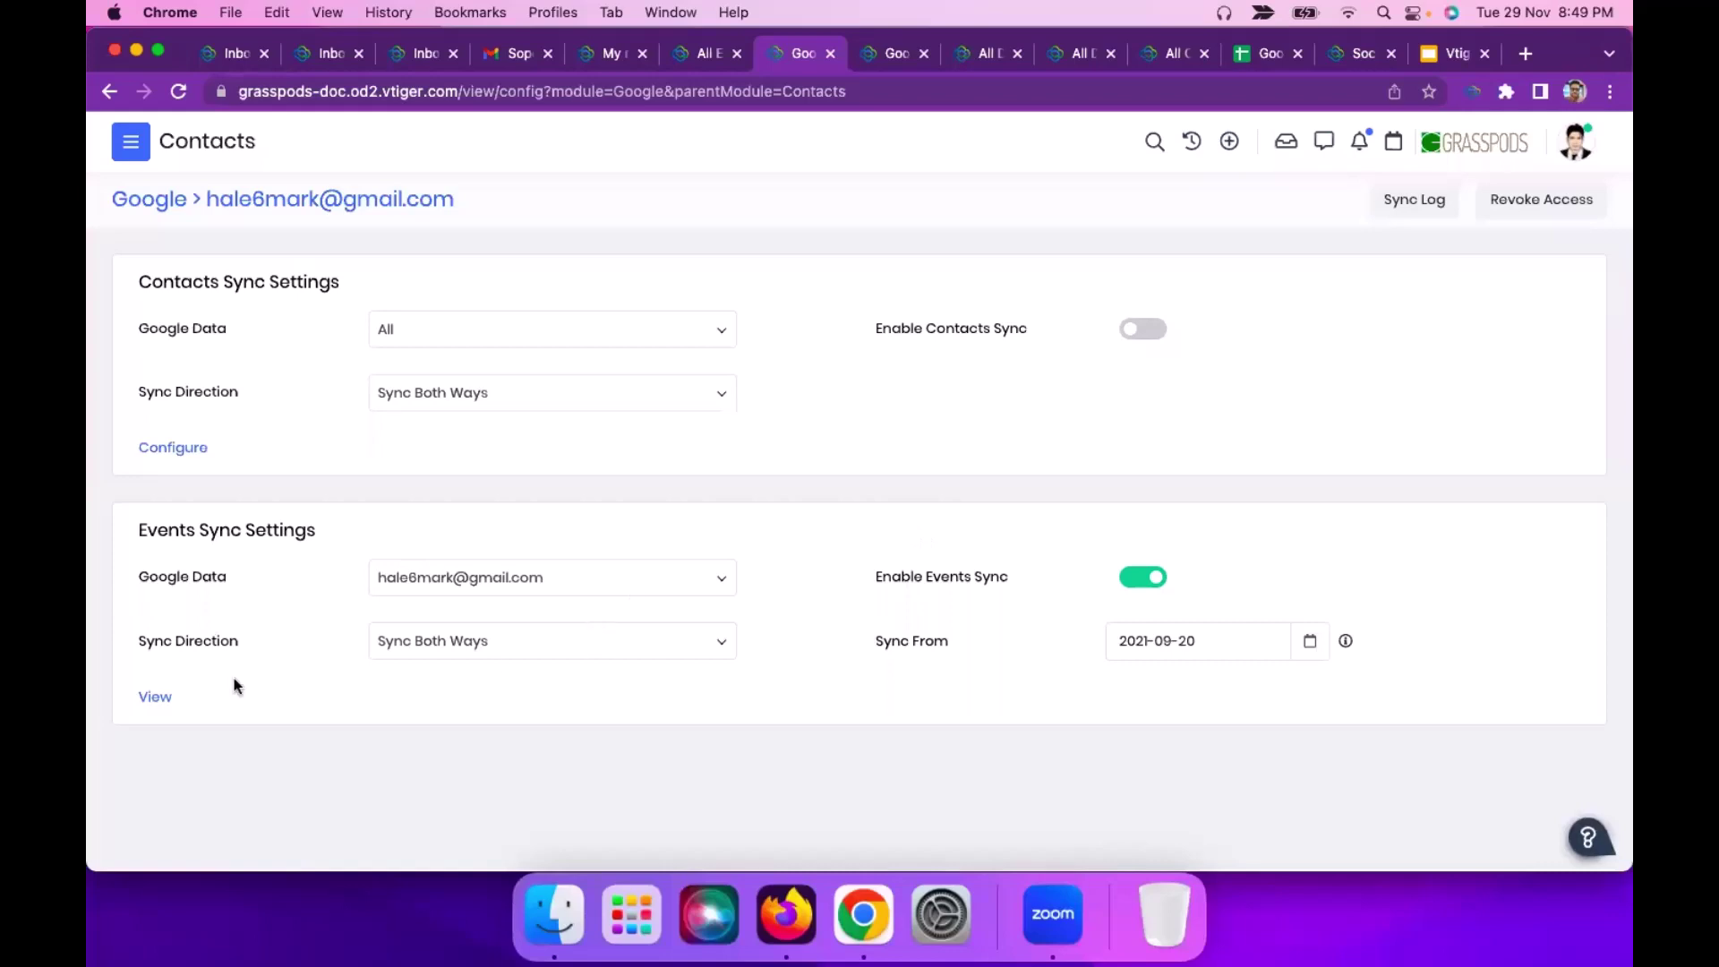
- Check the direction choices for the Google events sync and enable Contacts sync
{"action": "left_click", "coordinate": [502, 654]}
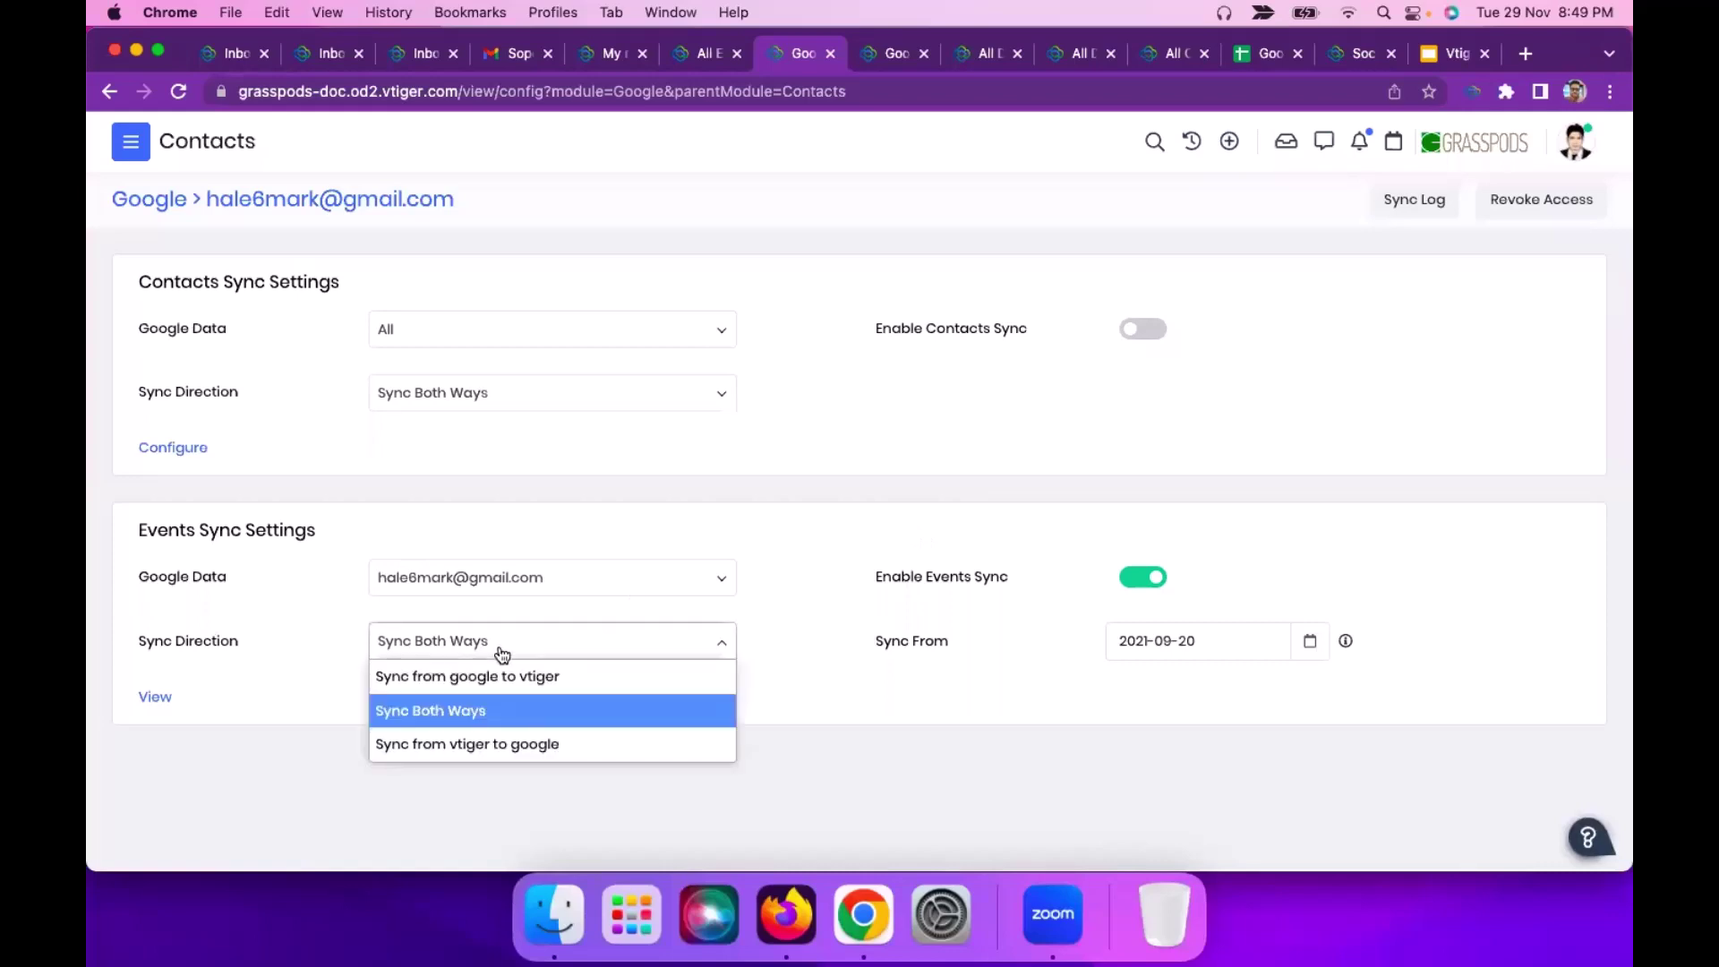
{"action": "left_click", "coordinate": [1103, 659]}
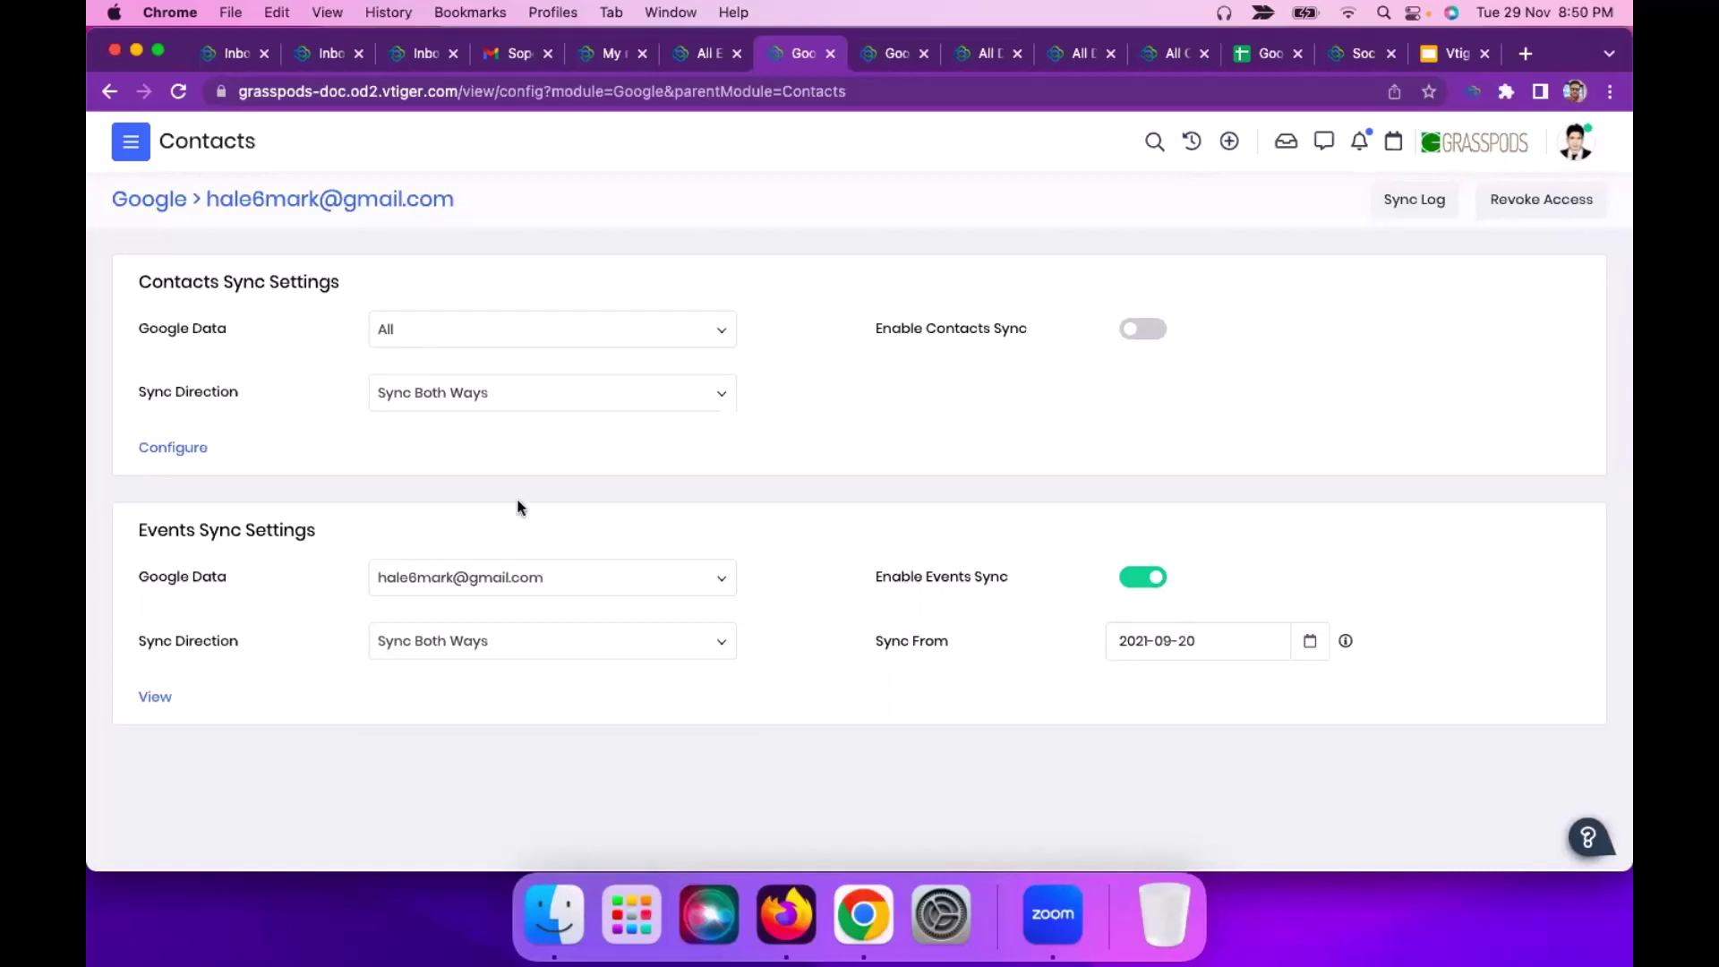
{"action": "key", "text": "space"}
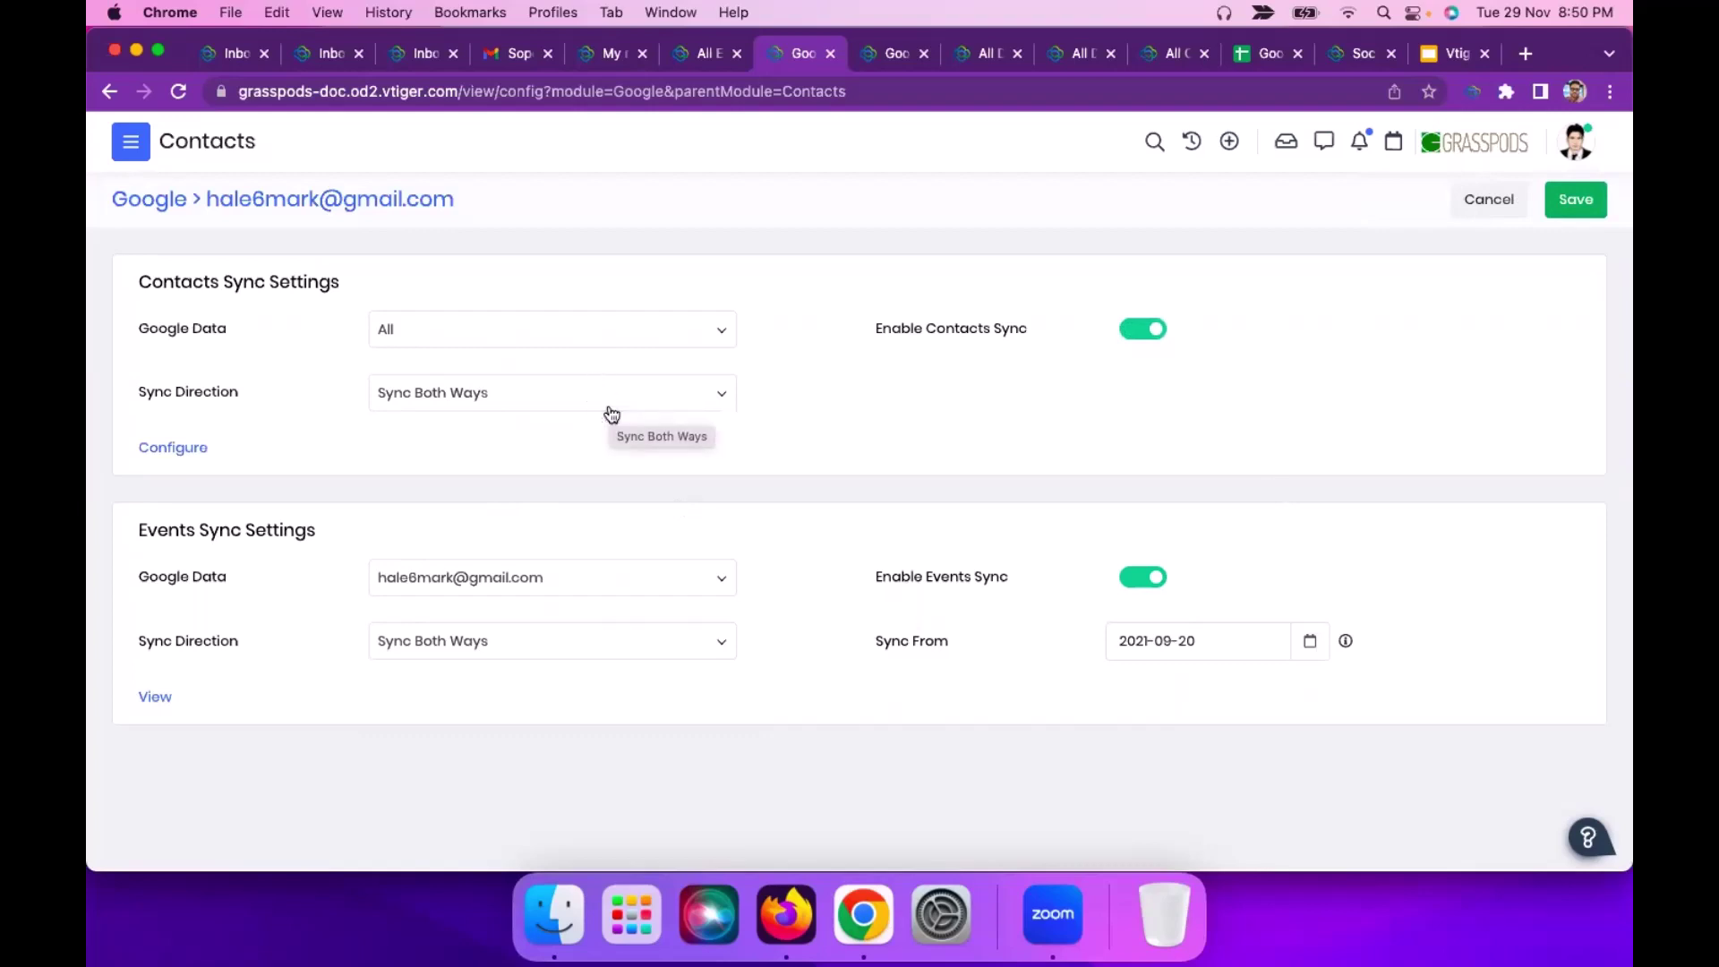
- Copy the Google key from the Google Leads Capture Form mapped to Contacts and save the form
{"action": "left_click", "coordinate": [878, 61]}
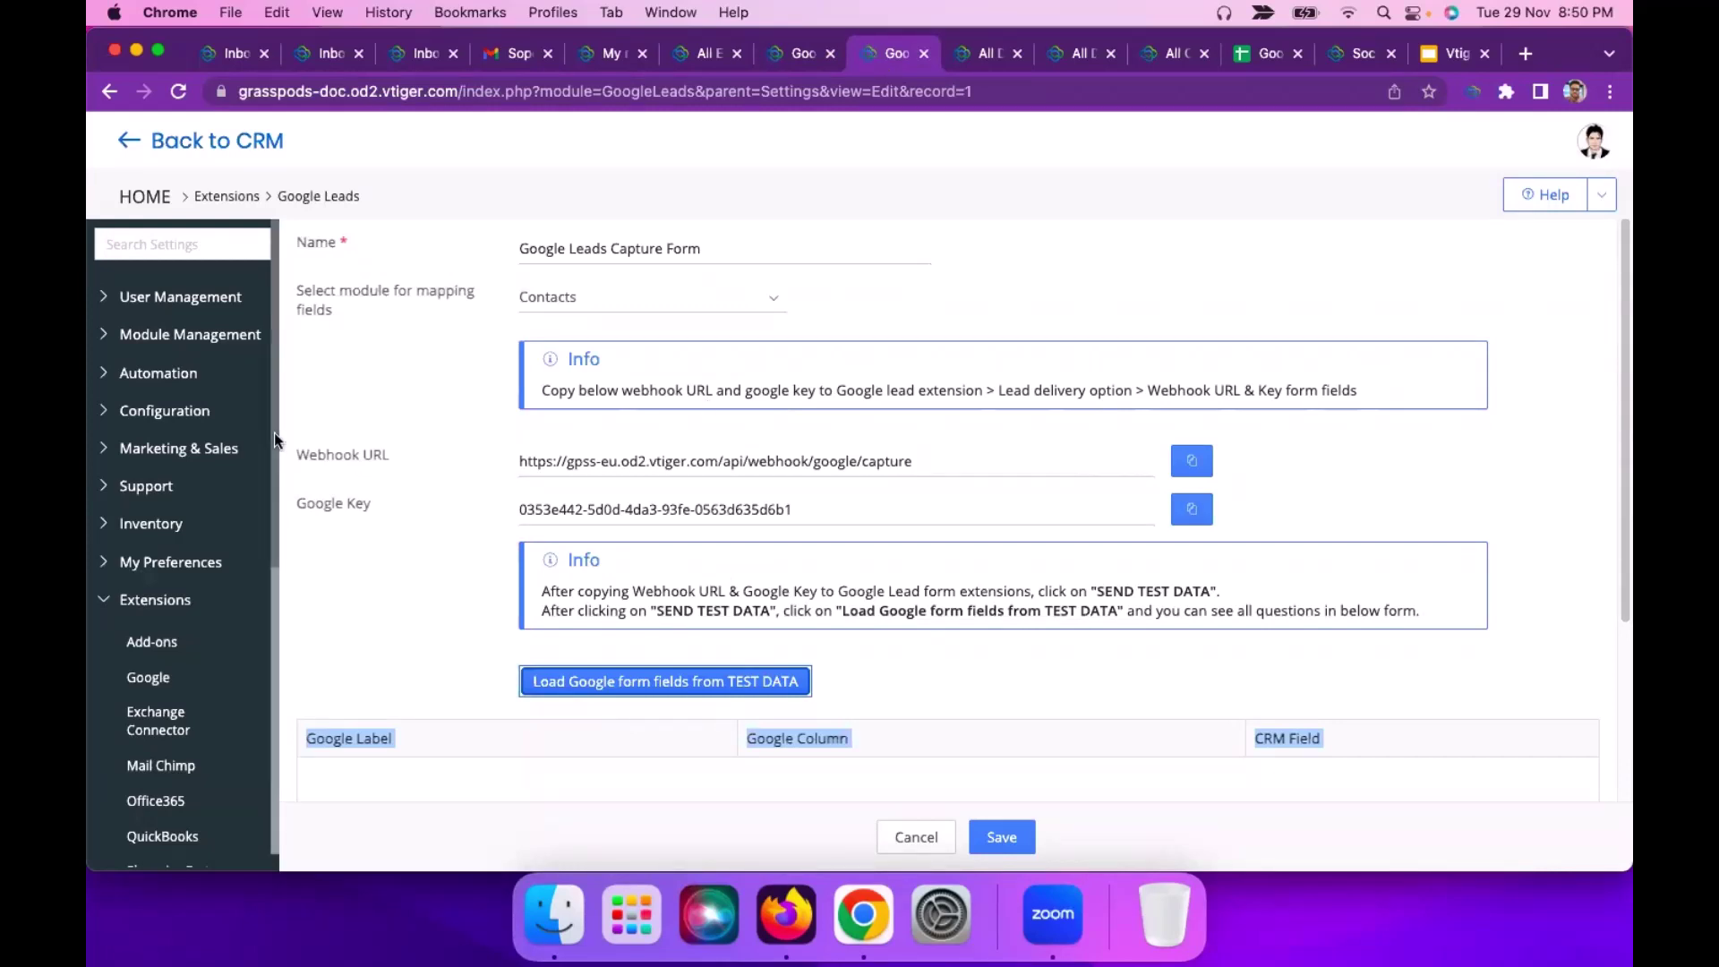
{"action": "left_click", "coordinate": [594, 298]}
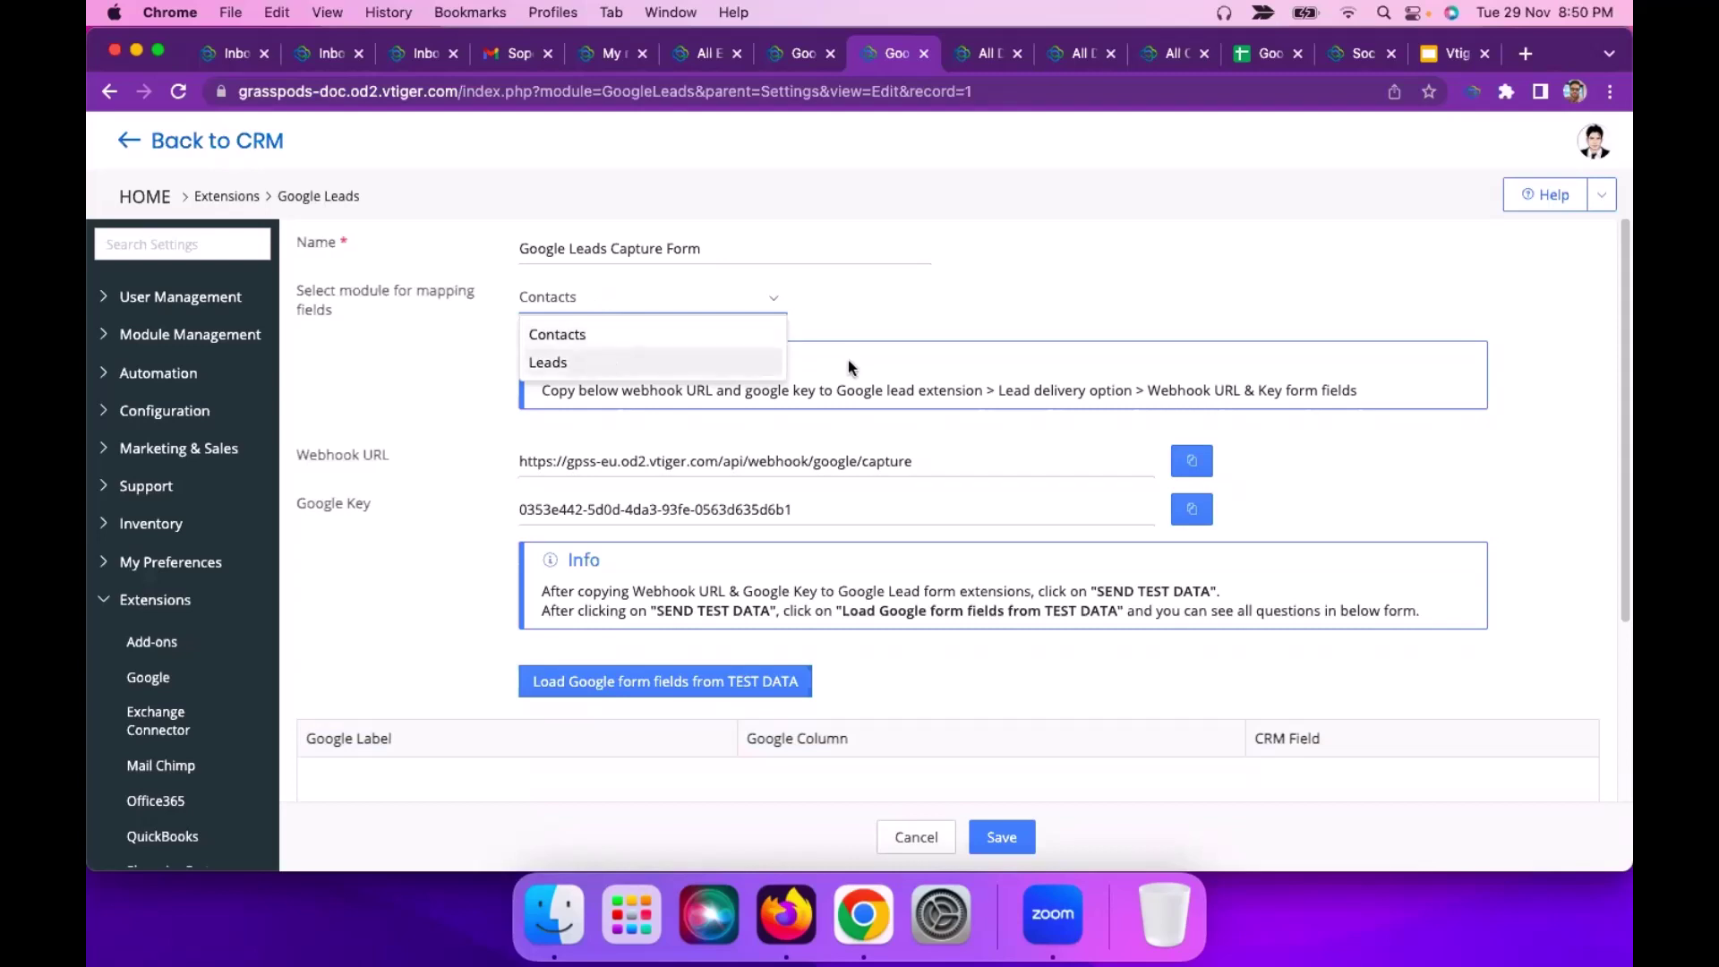
{"action": "left_click", "coordinate": [1031, 321]}
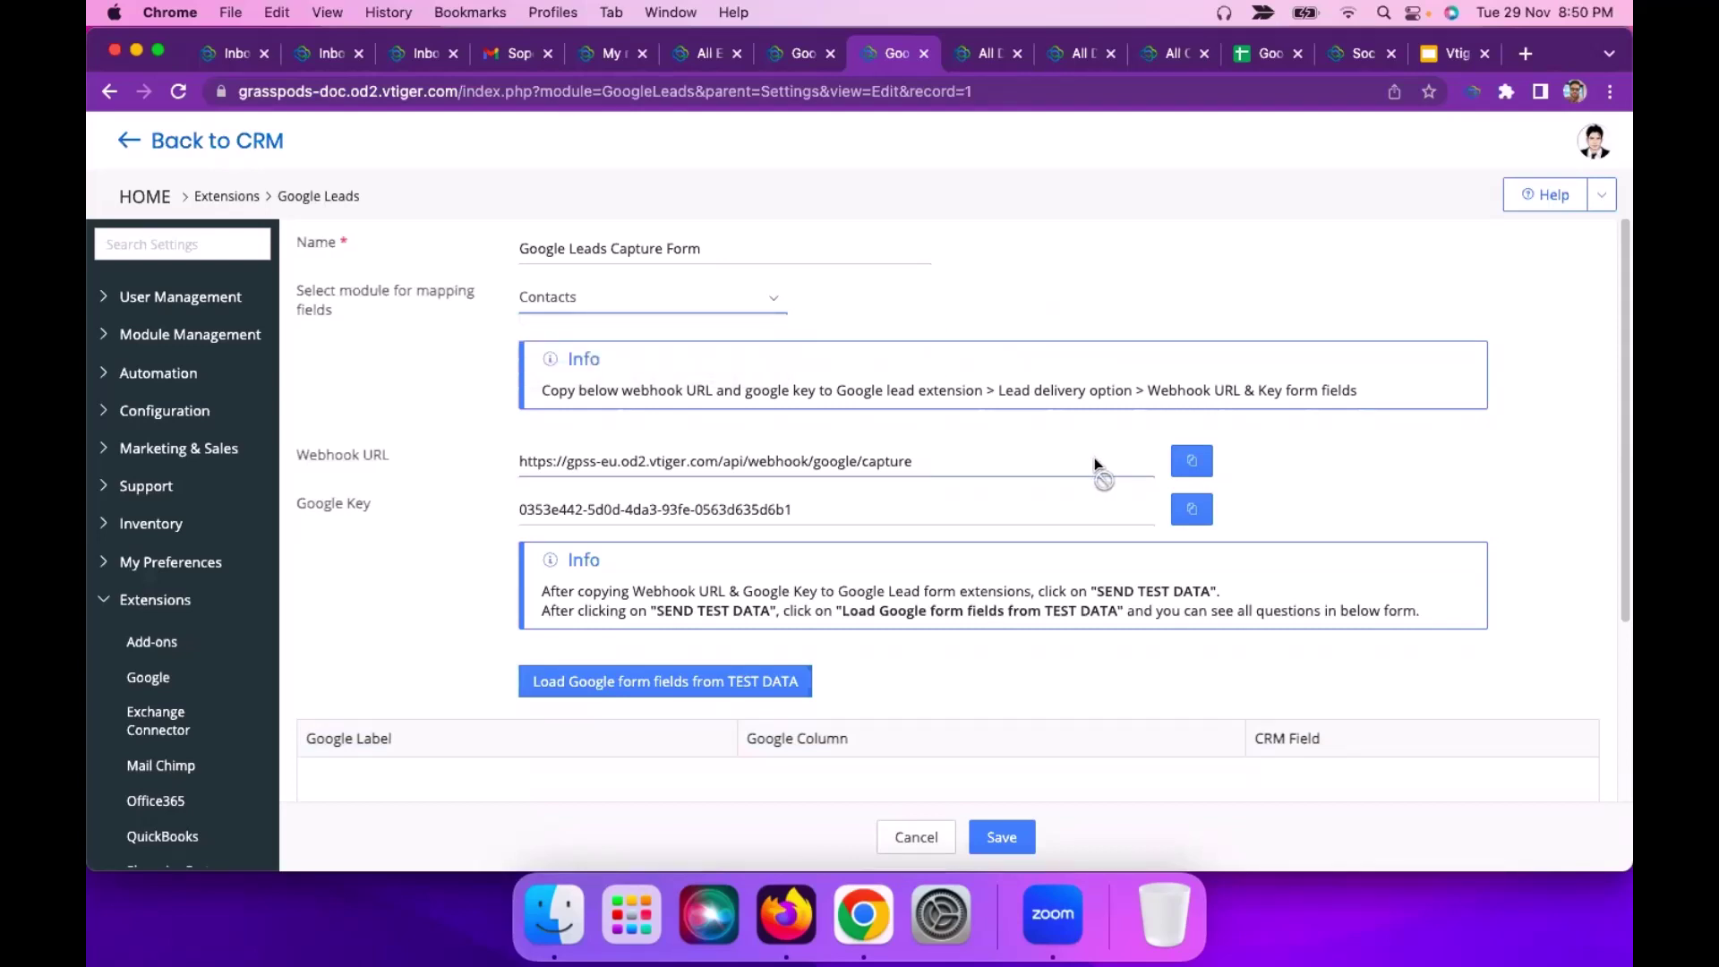
{"action": "left_click", "coordinate": [1191, 509]}
{"action": "left_click", "coordinate": [1002, 836]}
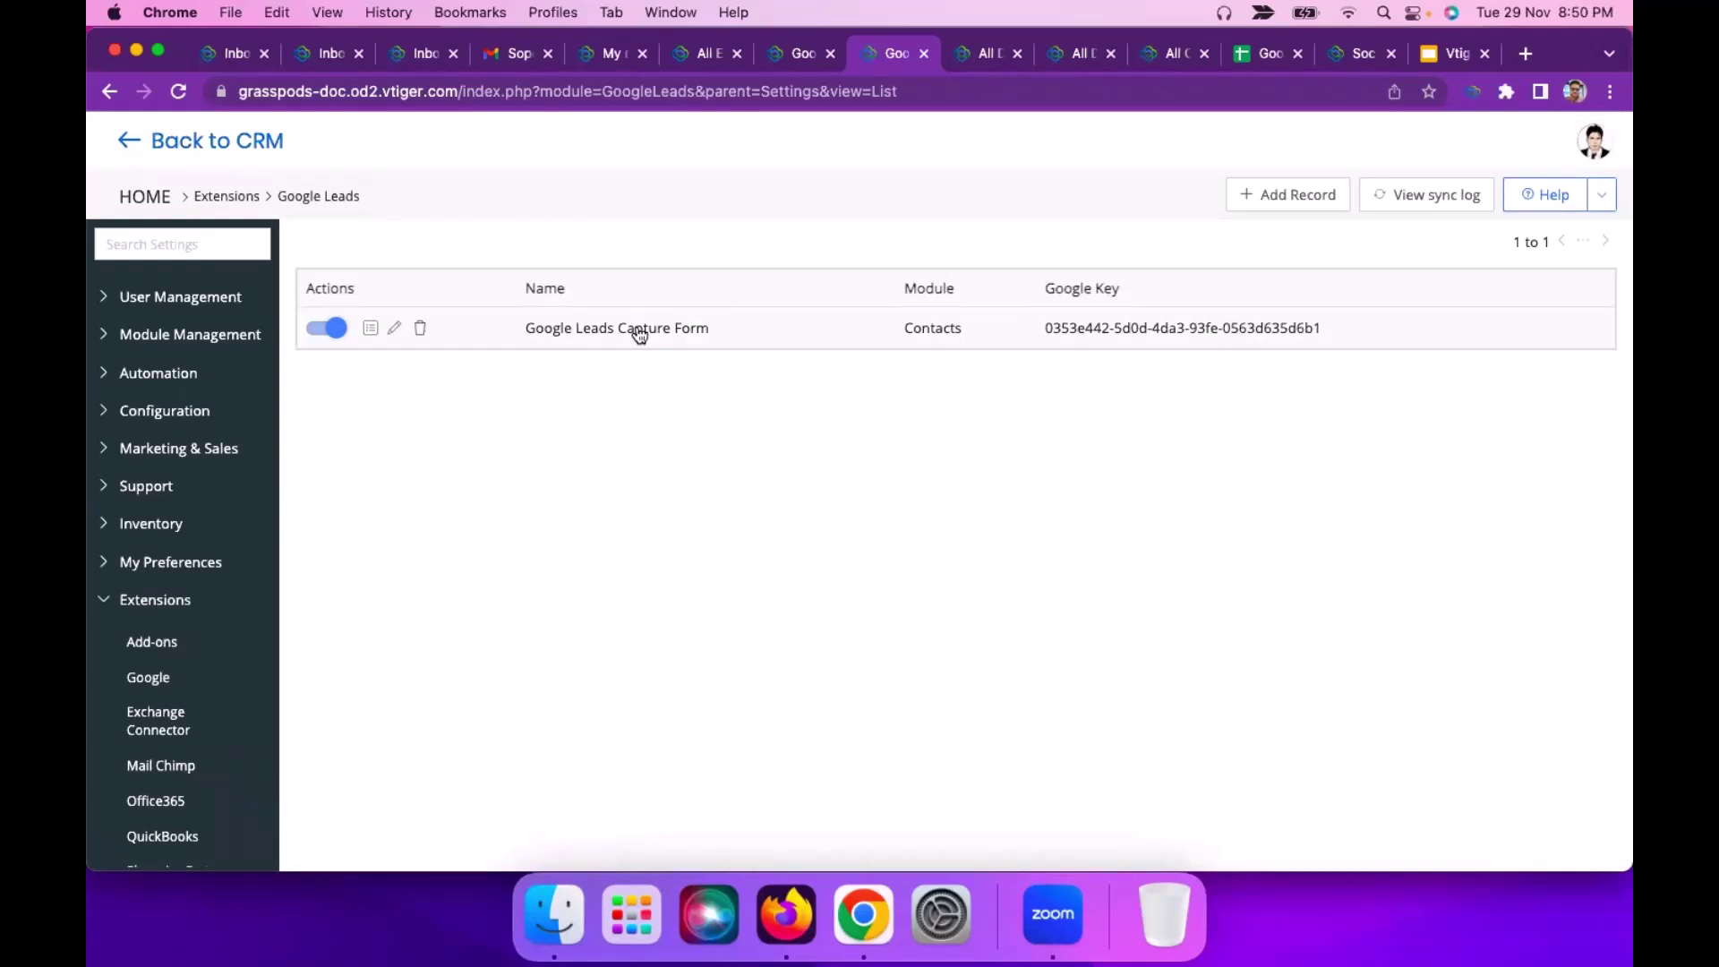
- Choose GoogleDrive as the storage in the document upload form and switch to the vtigermanufacturing Documents list
{"action": "left_click", "coordinate": [978, 54]}
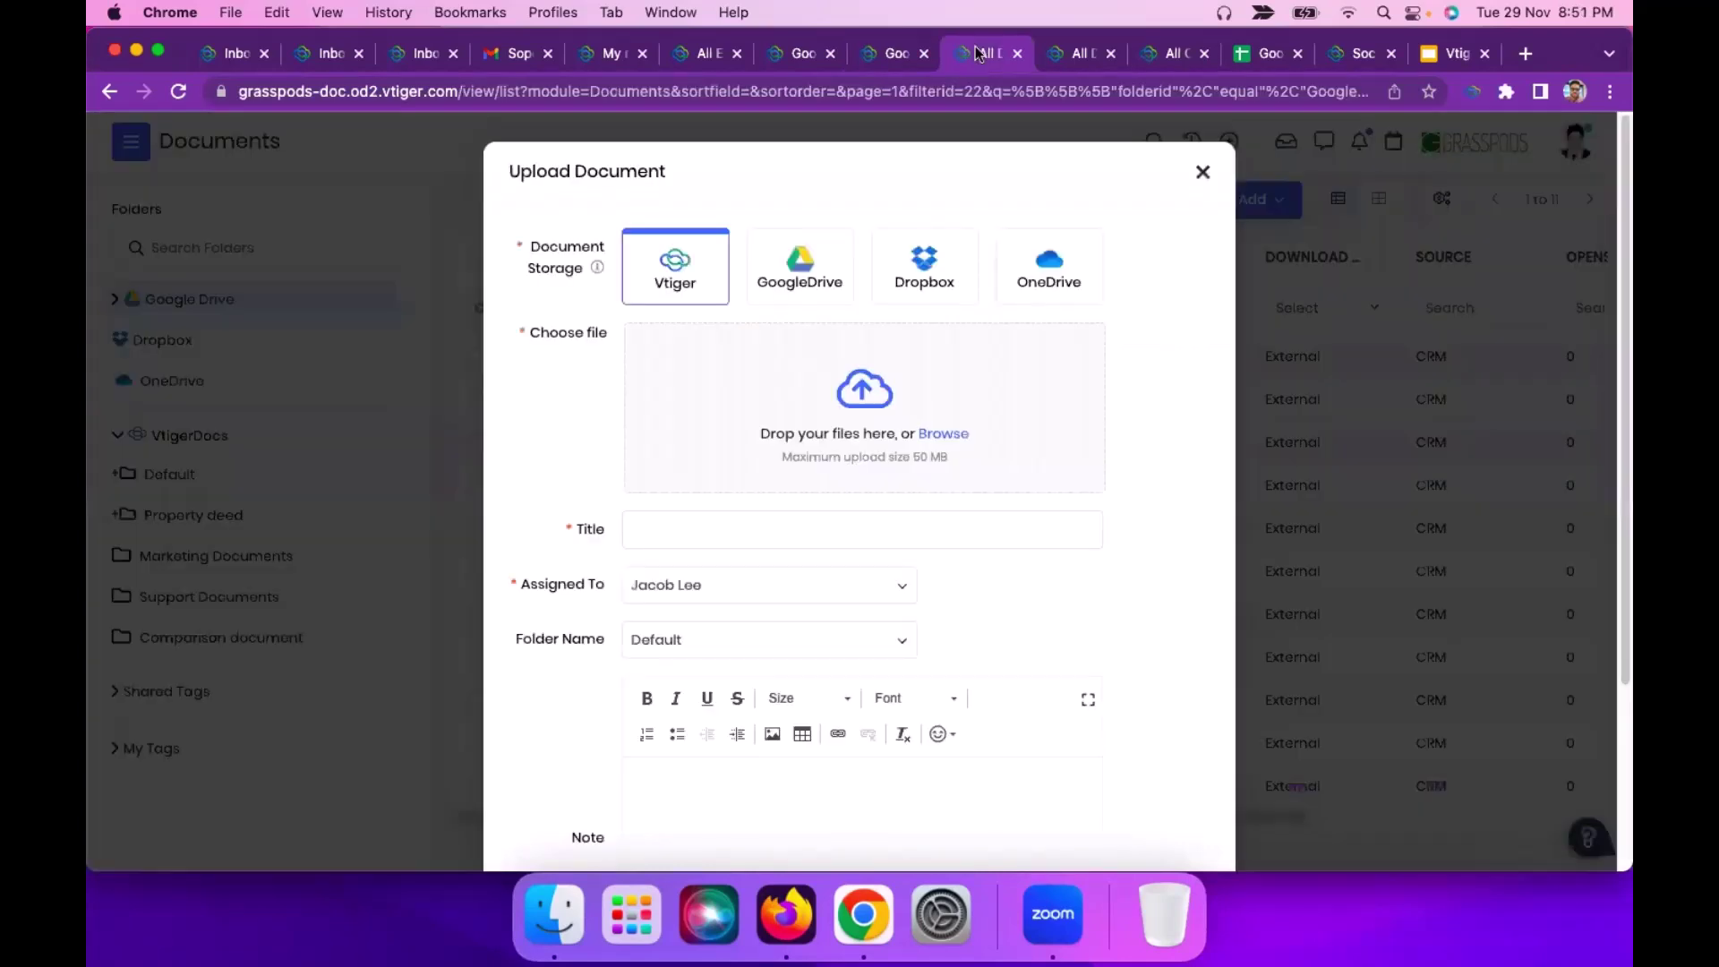
{"action": "left_click", "coordinate": [809, 298]}
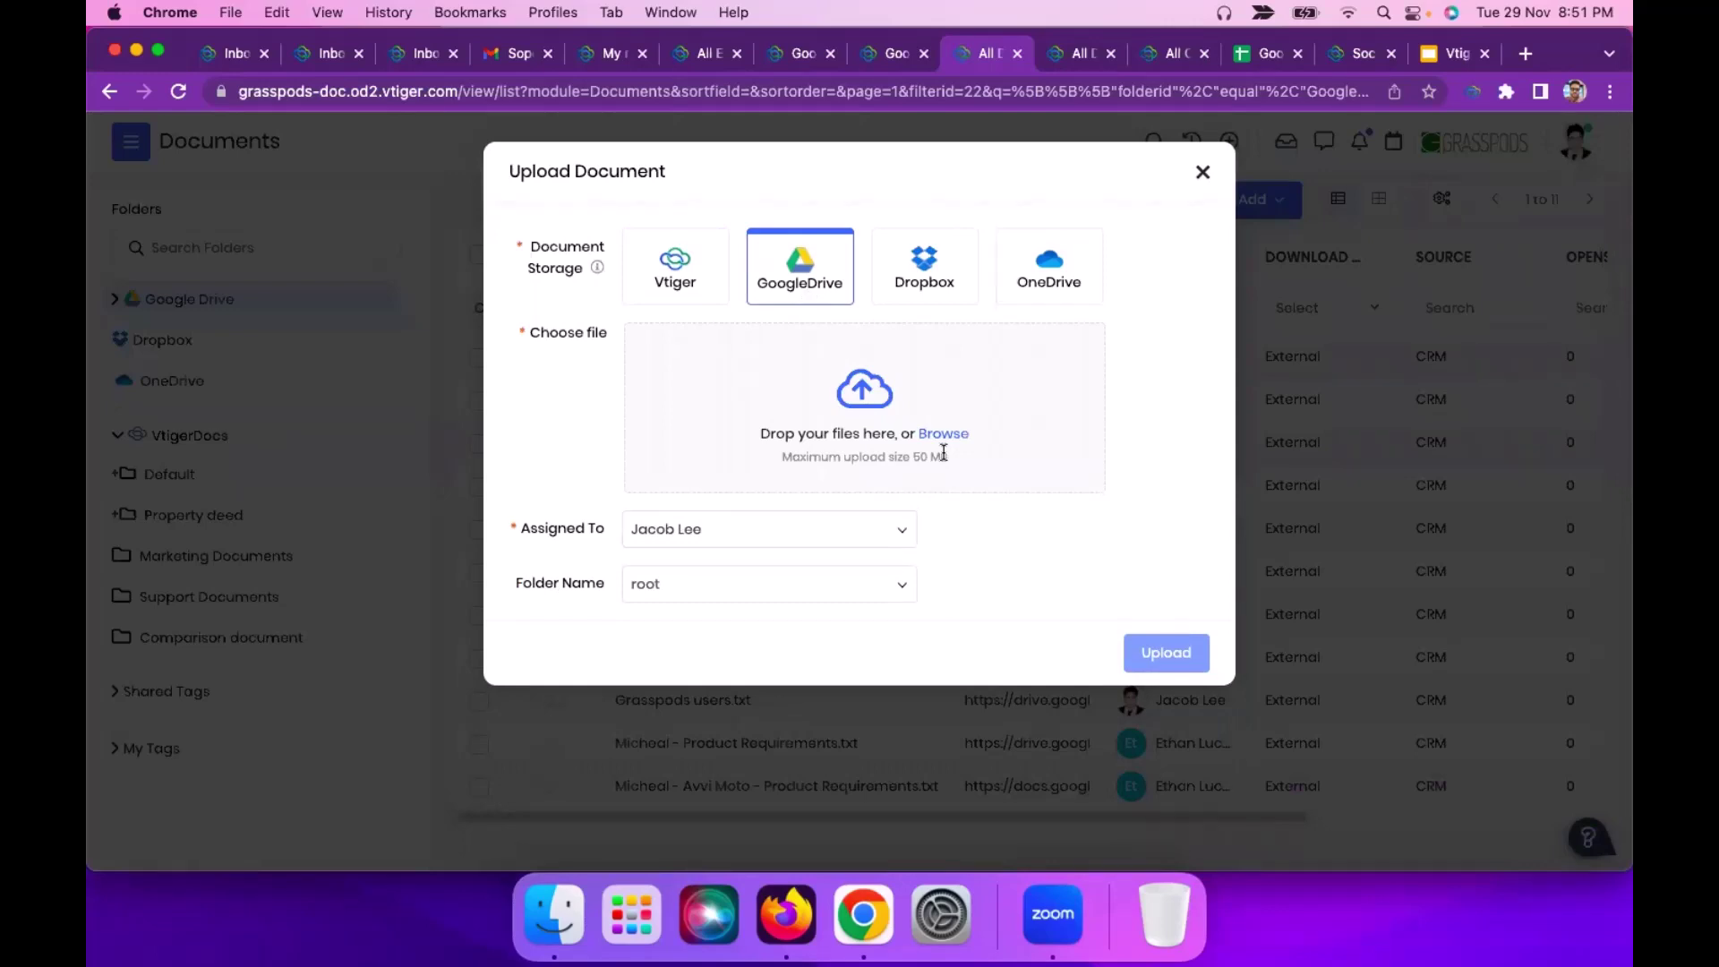
{"action": "left_click", "coordinate": [1080, 54]}
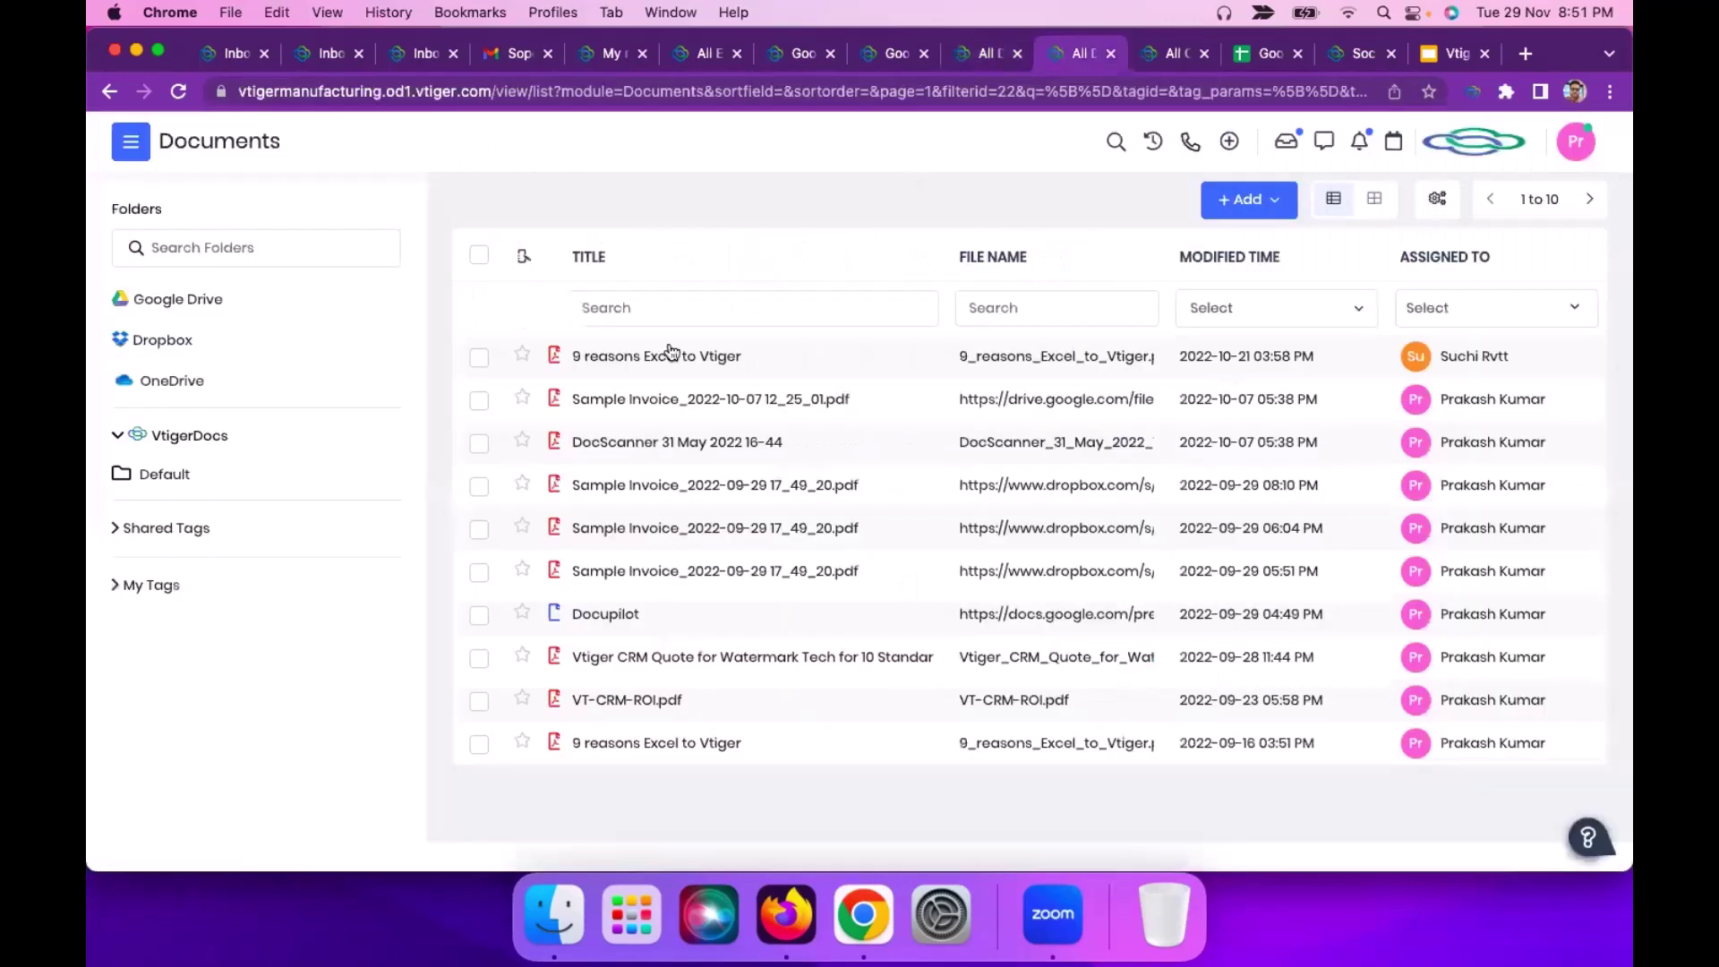
{"action": "left_click", "coordinate": [660, 400]}
{"action": "left_click", "coordinate": [611, 723]}
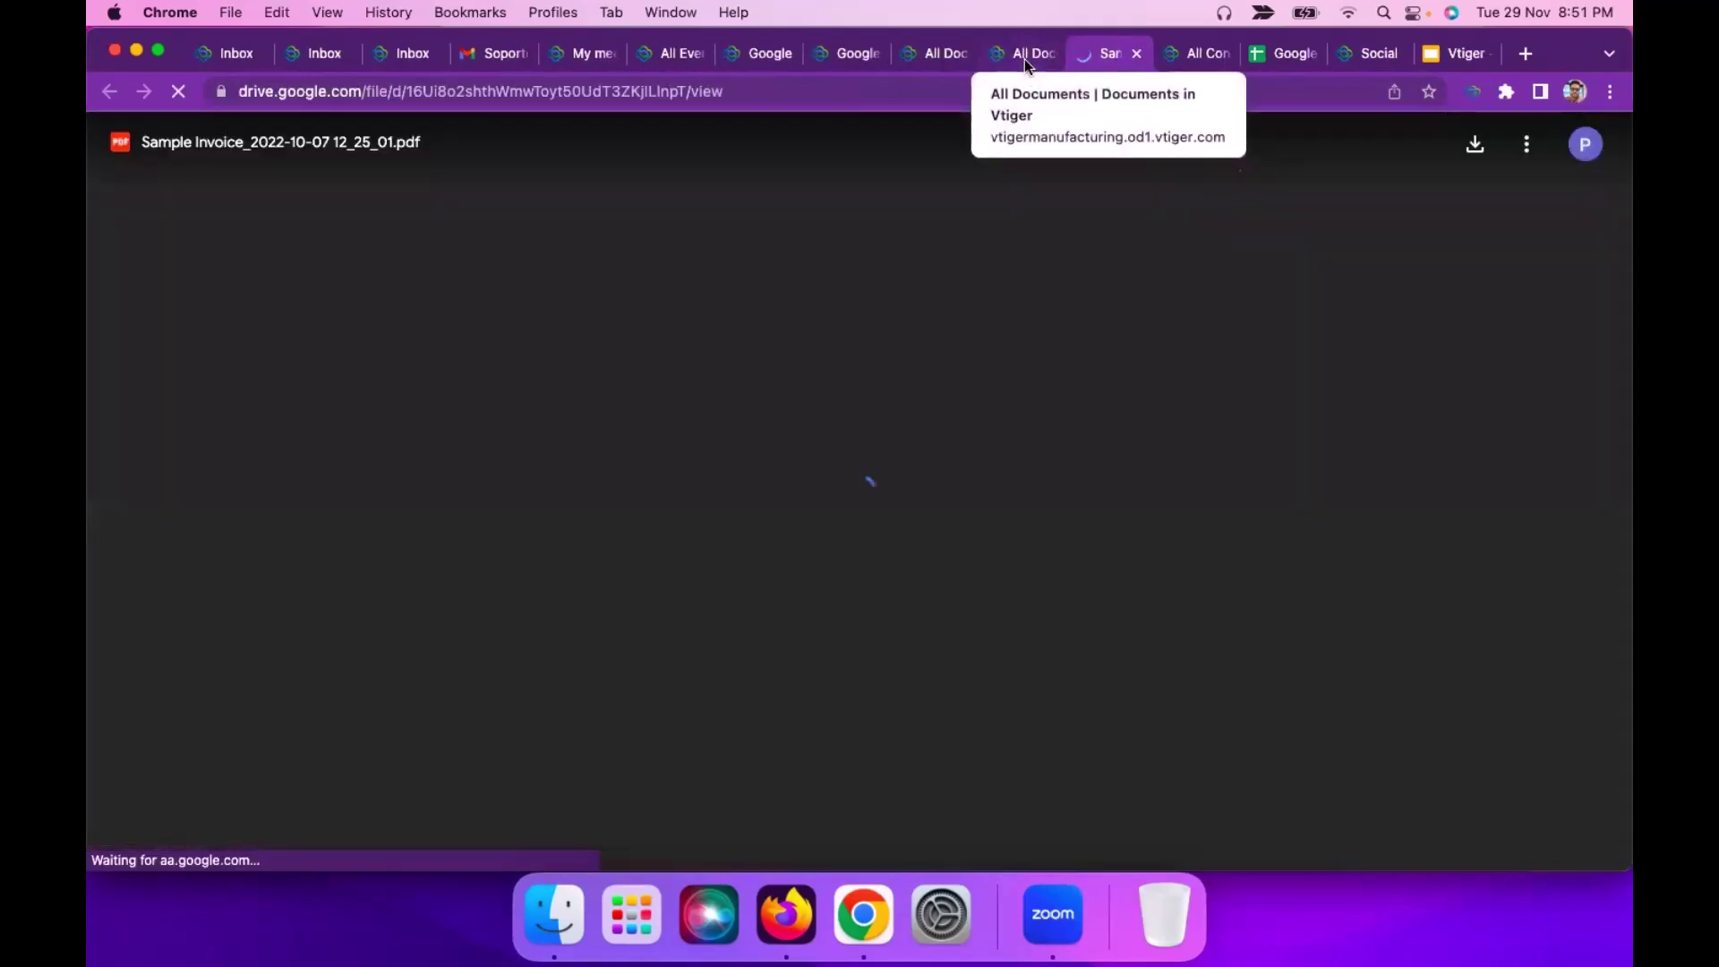
{"action": "left_click", "coordinate": [1024, 59]}
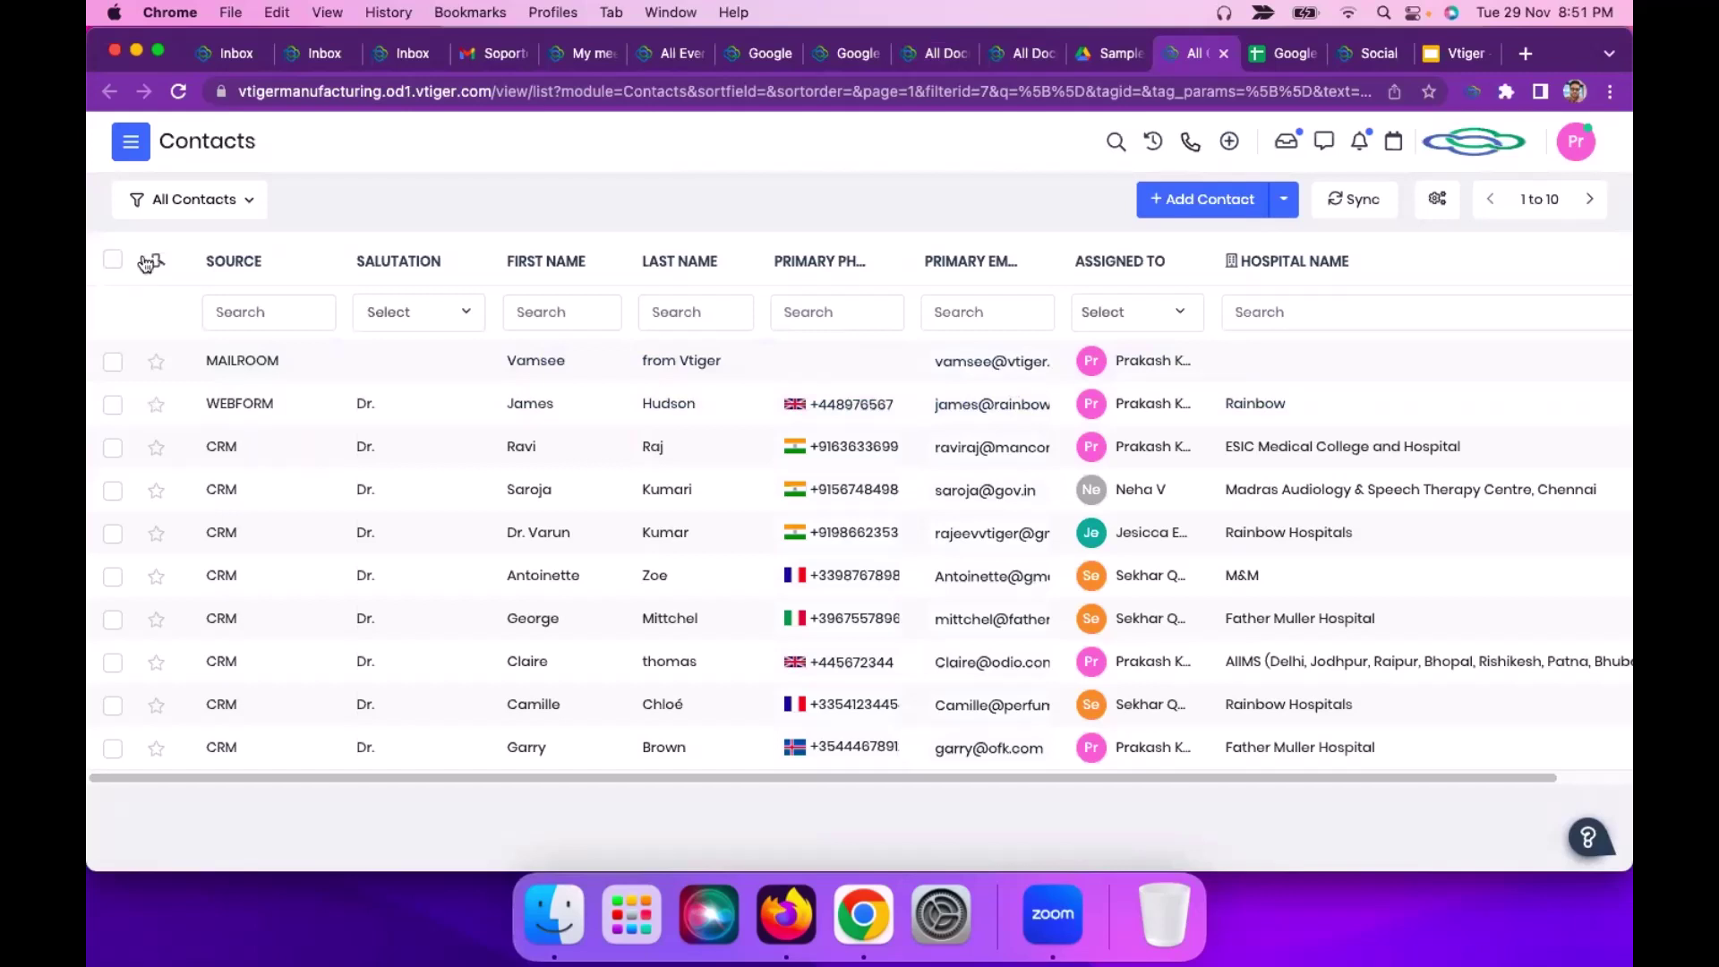
- Select all contacts on the page and set up a Google Spreadsheet export of the records on the current page
{"action": "left_click", "coordinate": [115, 261]}
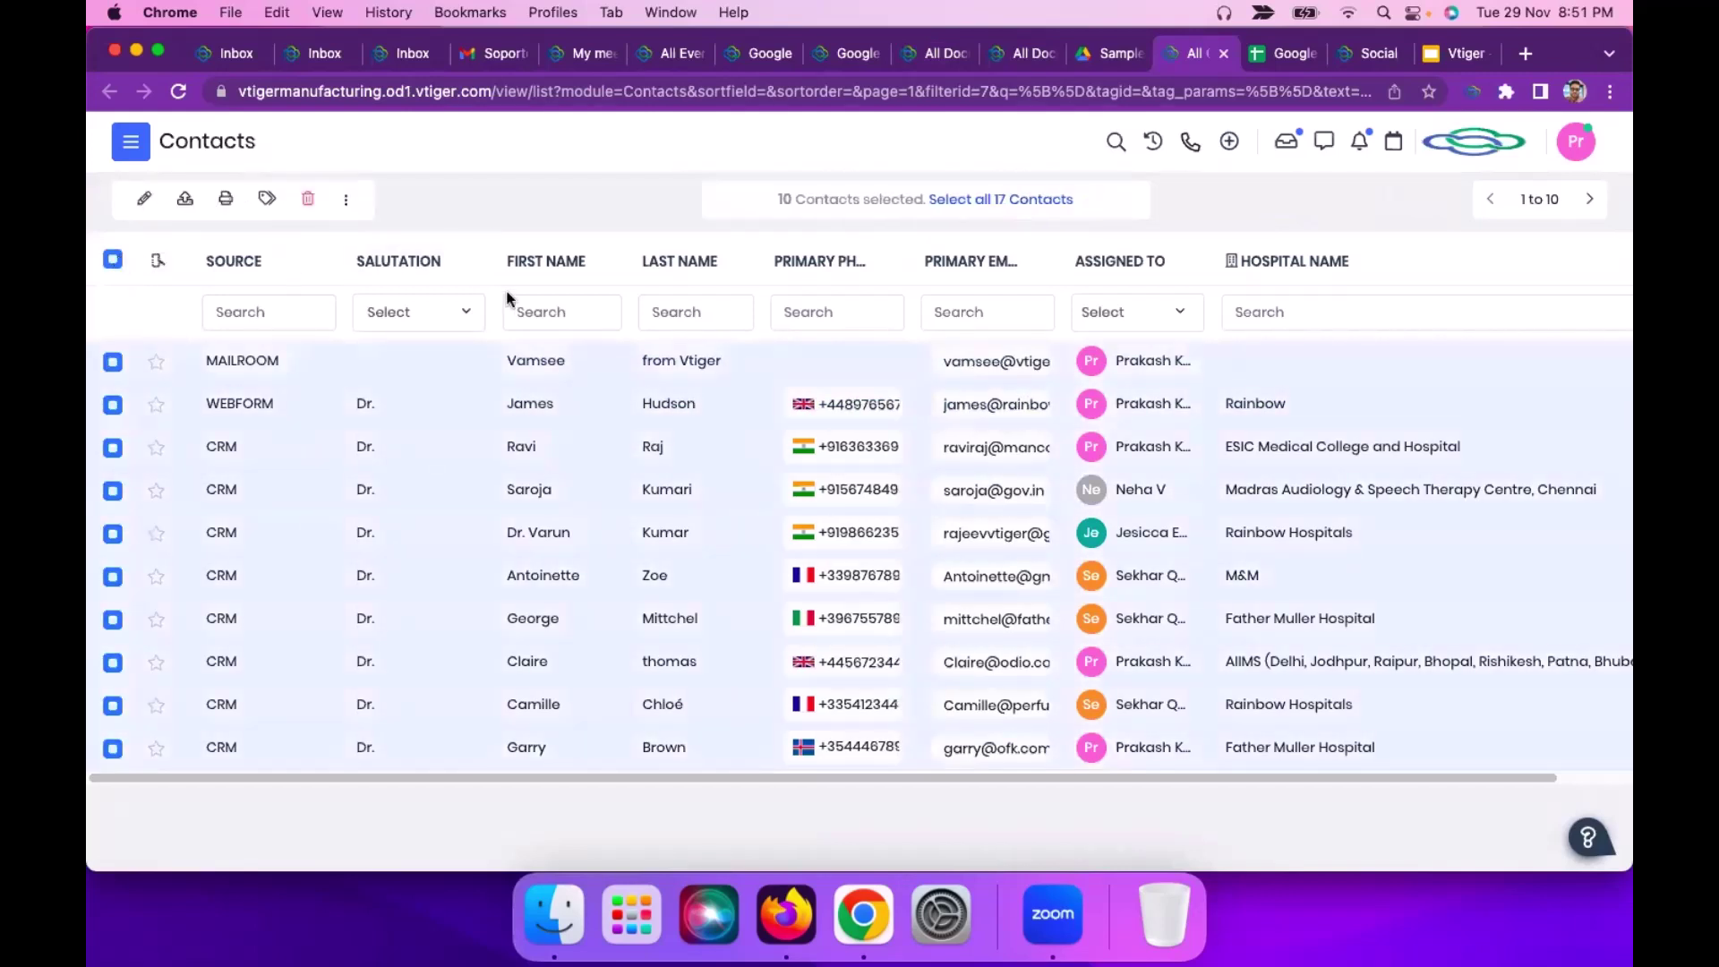
{"action": "left_click", "coordinate": [347, 199]}
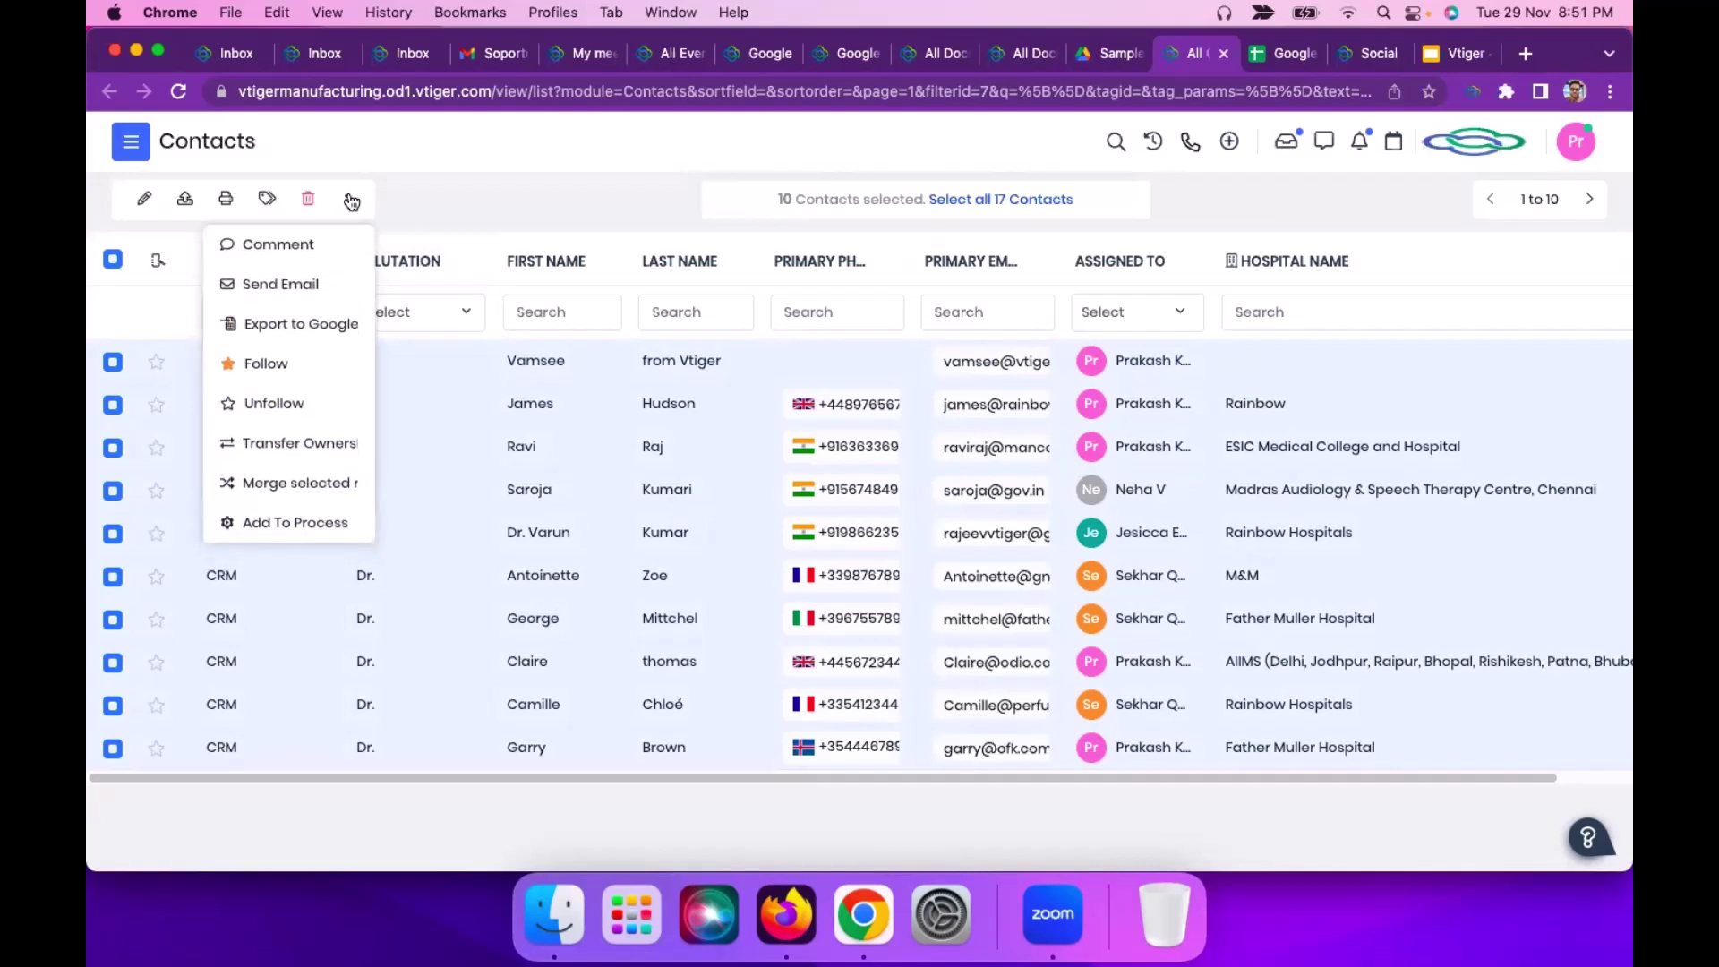
{"action": "left_click", "coordinate": [338, 328]}
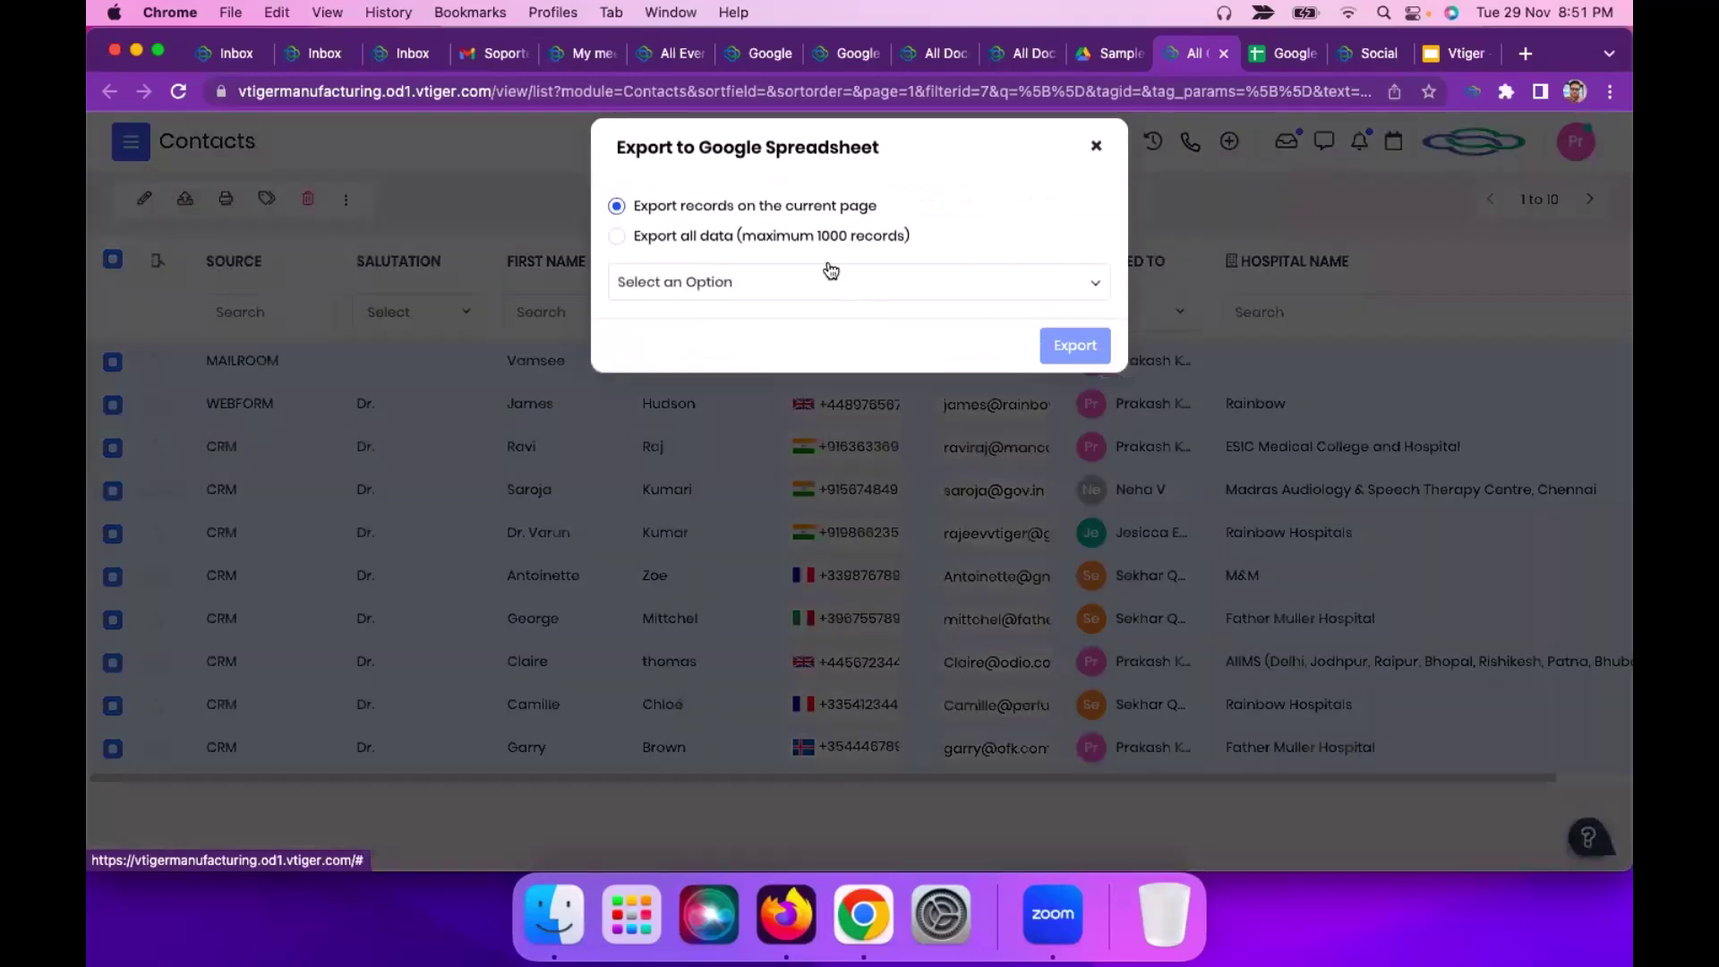
{"action": "left_click", "coordinate": [825, 260]}
{"action": "left_click", "coordinate": [732, 232]}
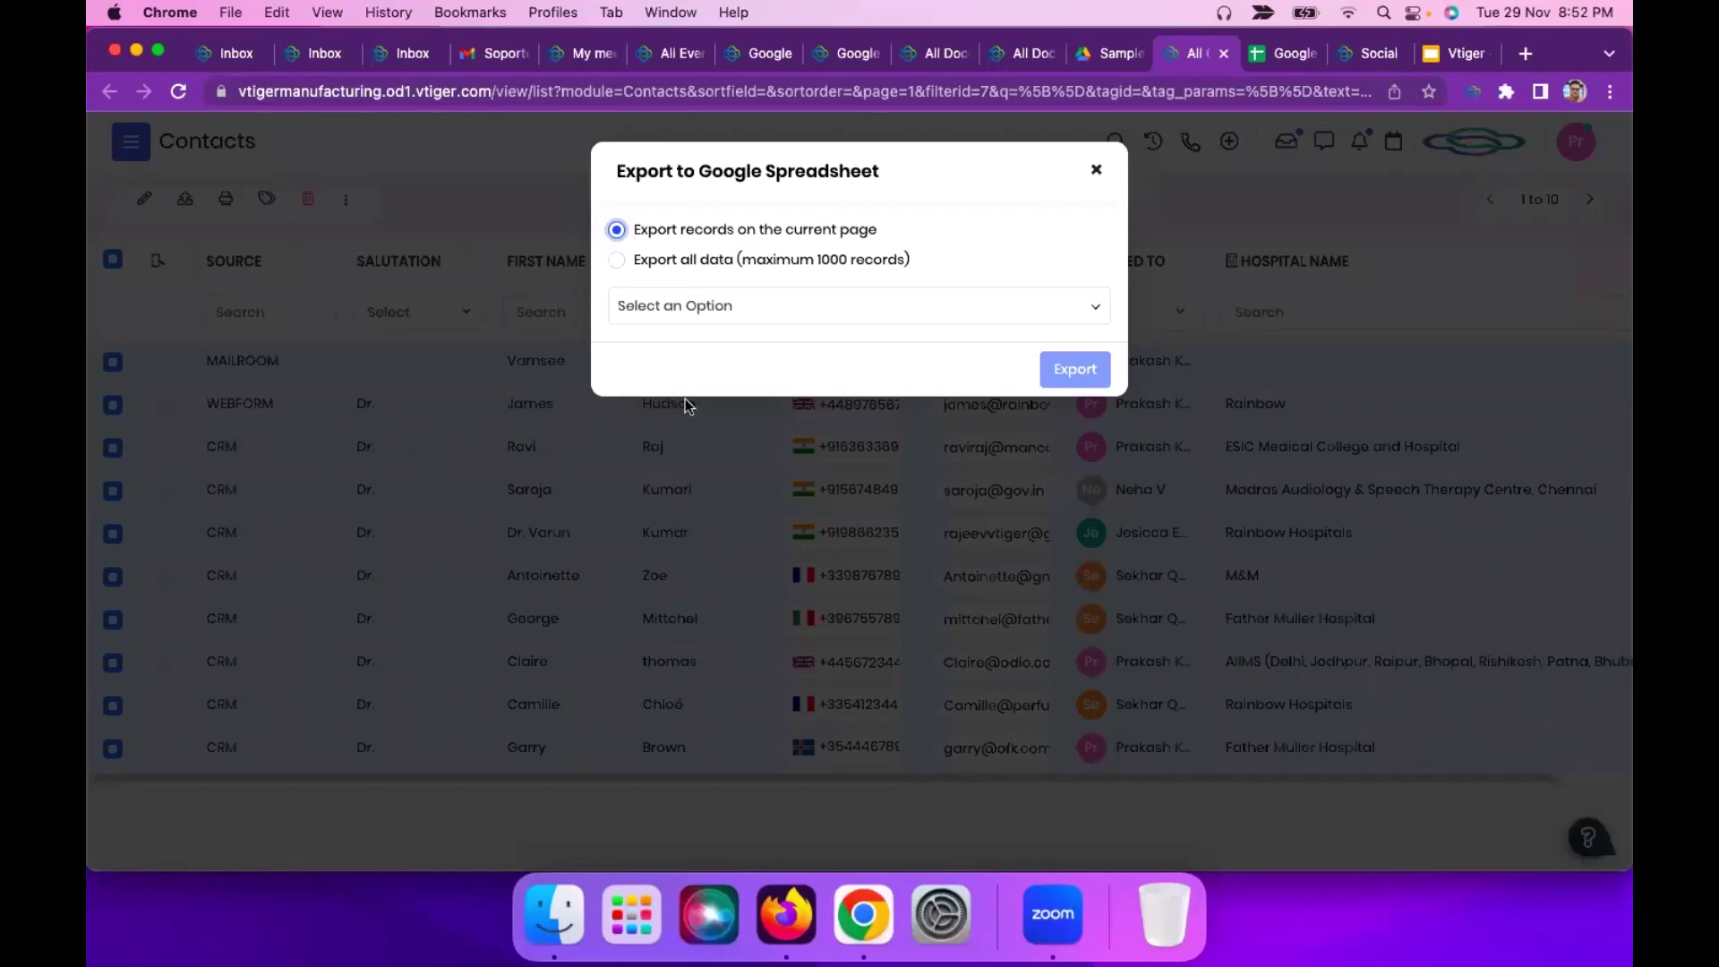
- Export the contacts with Create Sheet and Add Data under the spreadsheet name Contact 1, and open the new sheet in Google Sheets
{"action": "left_click", "coordinate": [697, 314]}
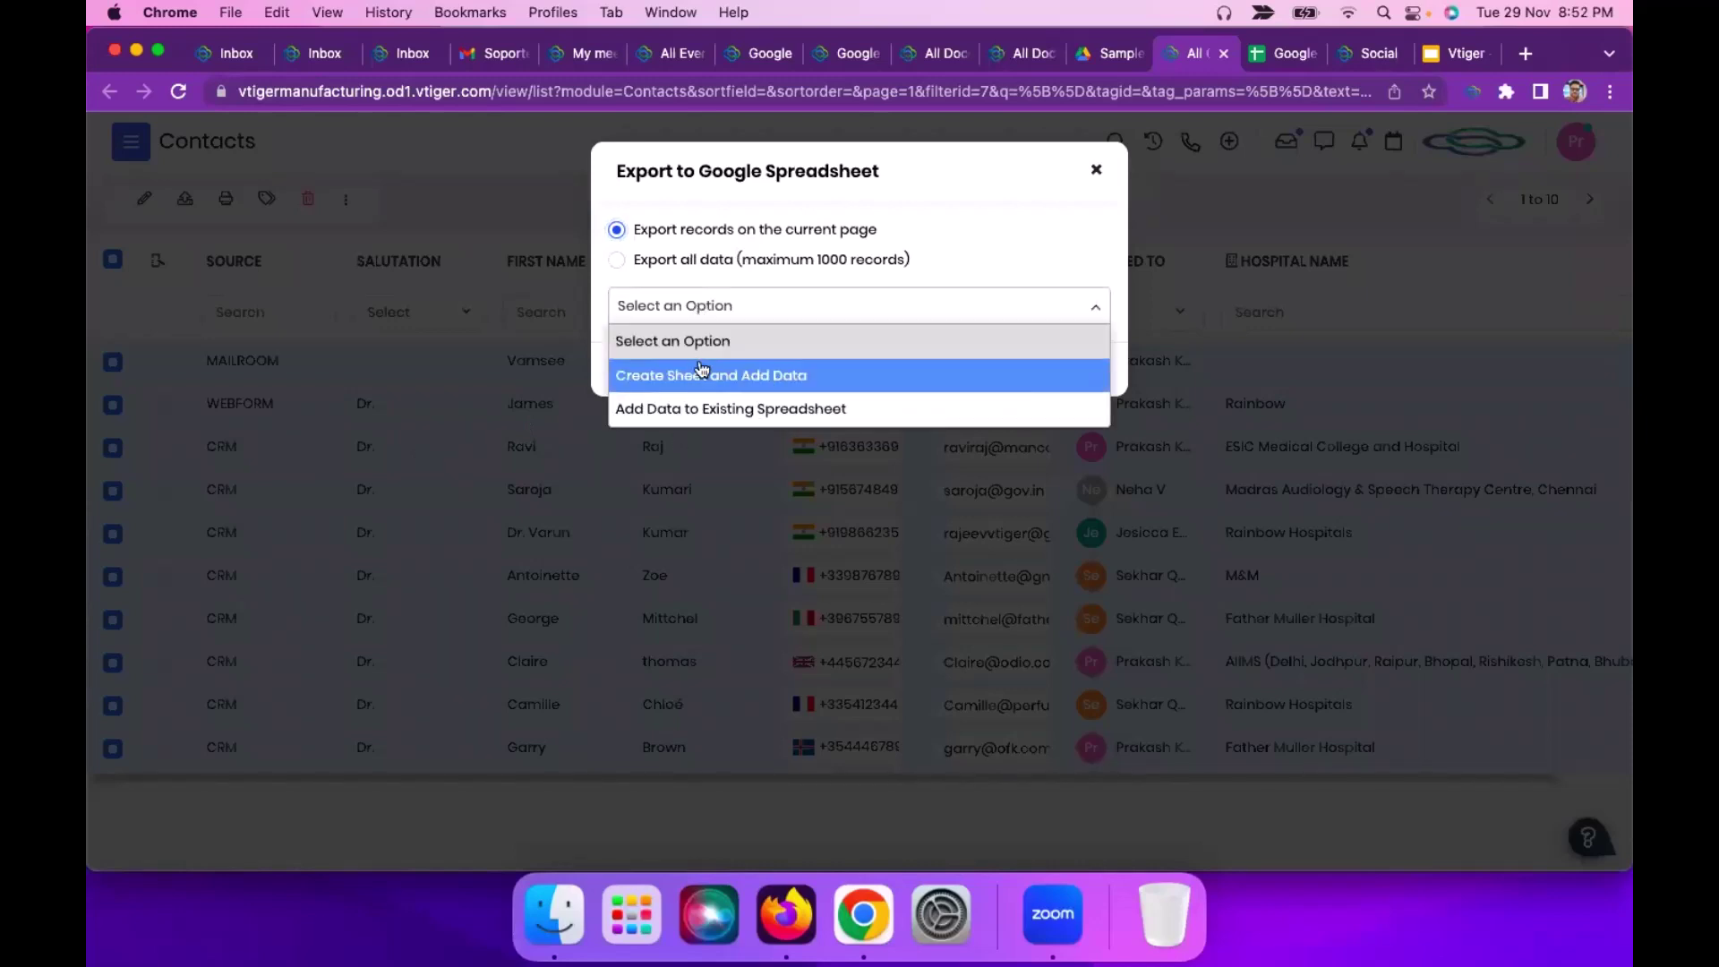
{"action": "left_click", "coordinate": [701, 375]}
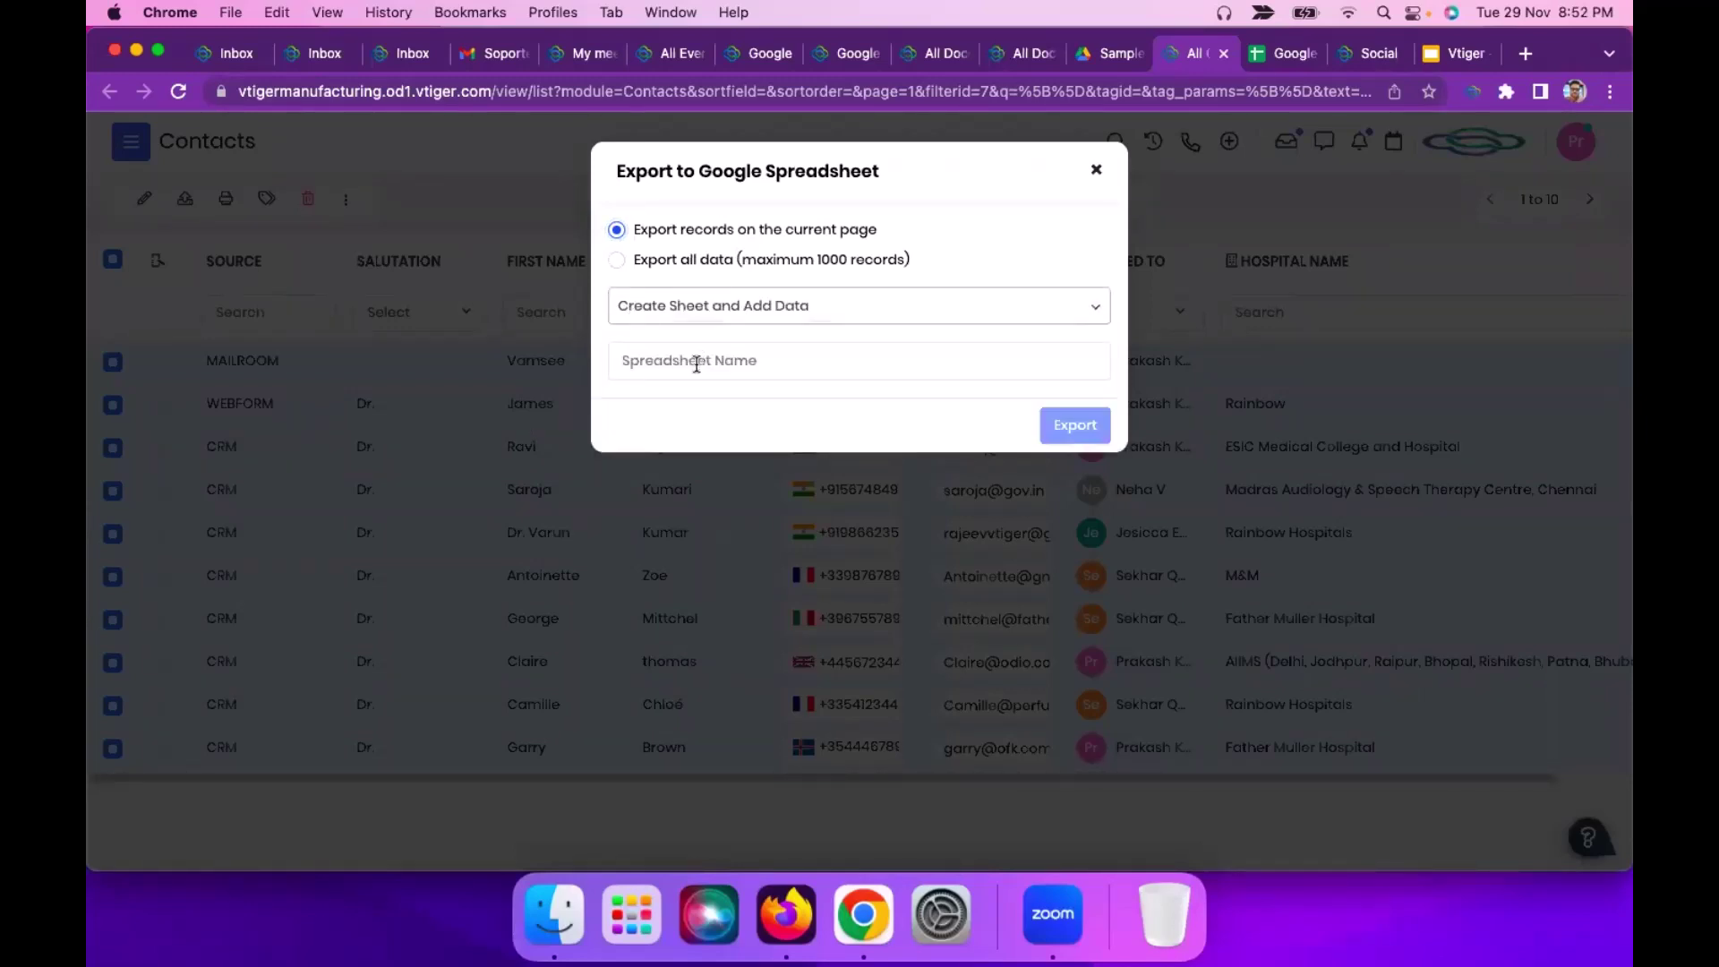
{"action": "left_click", "coordinate": [729, 361]}
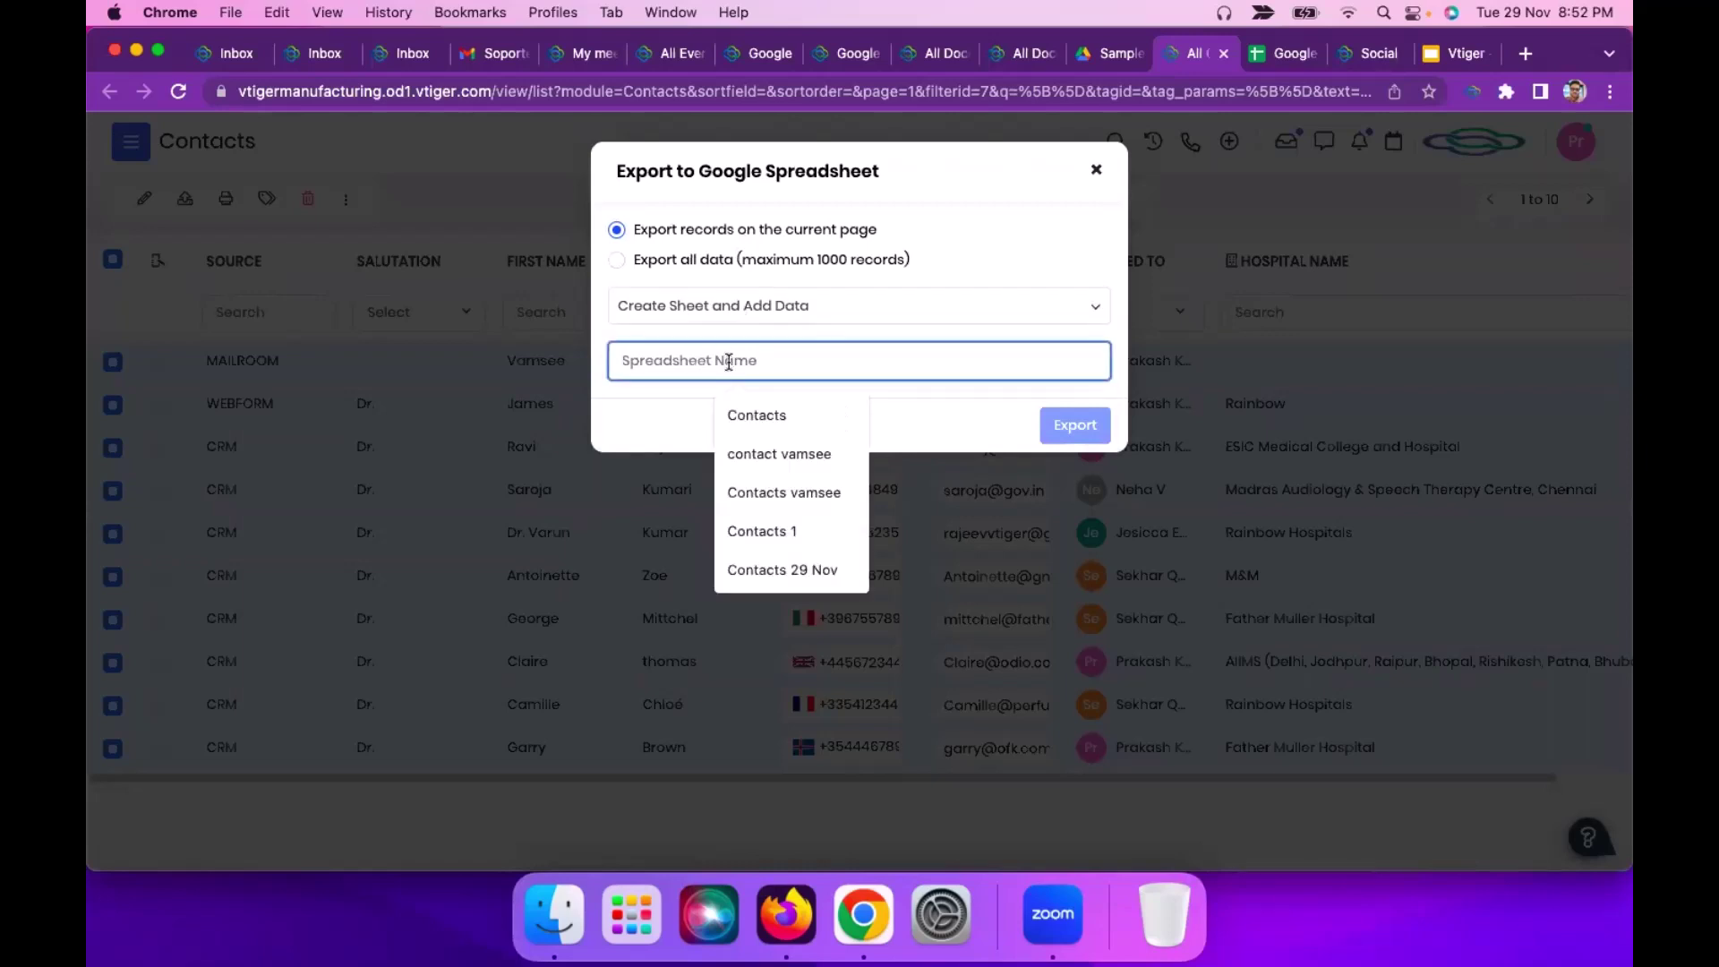
{"action": "type", "text": "Contact 1"}
{"action": "left_click", "coordinate": [1083, 422]}
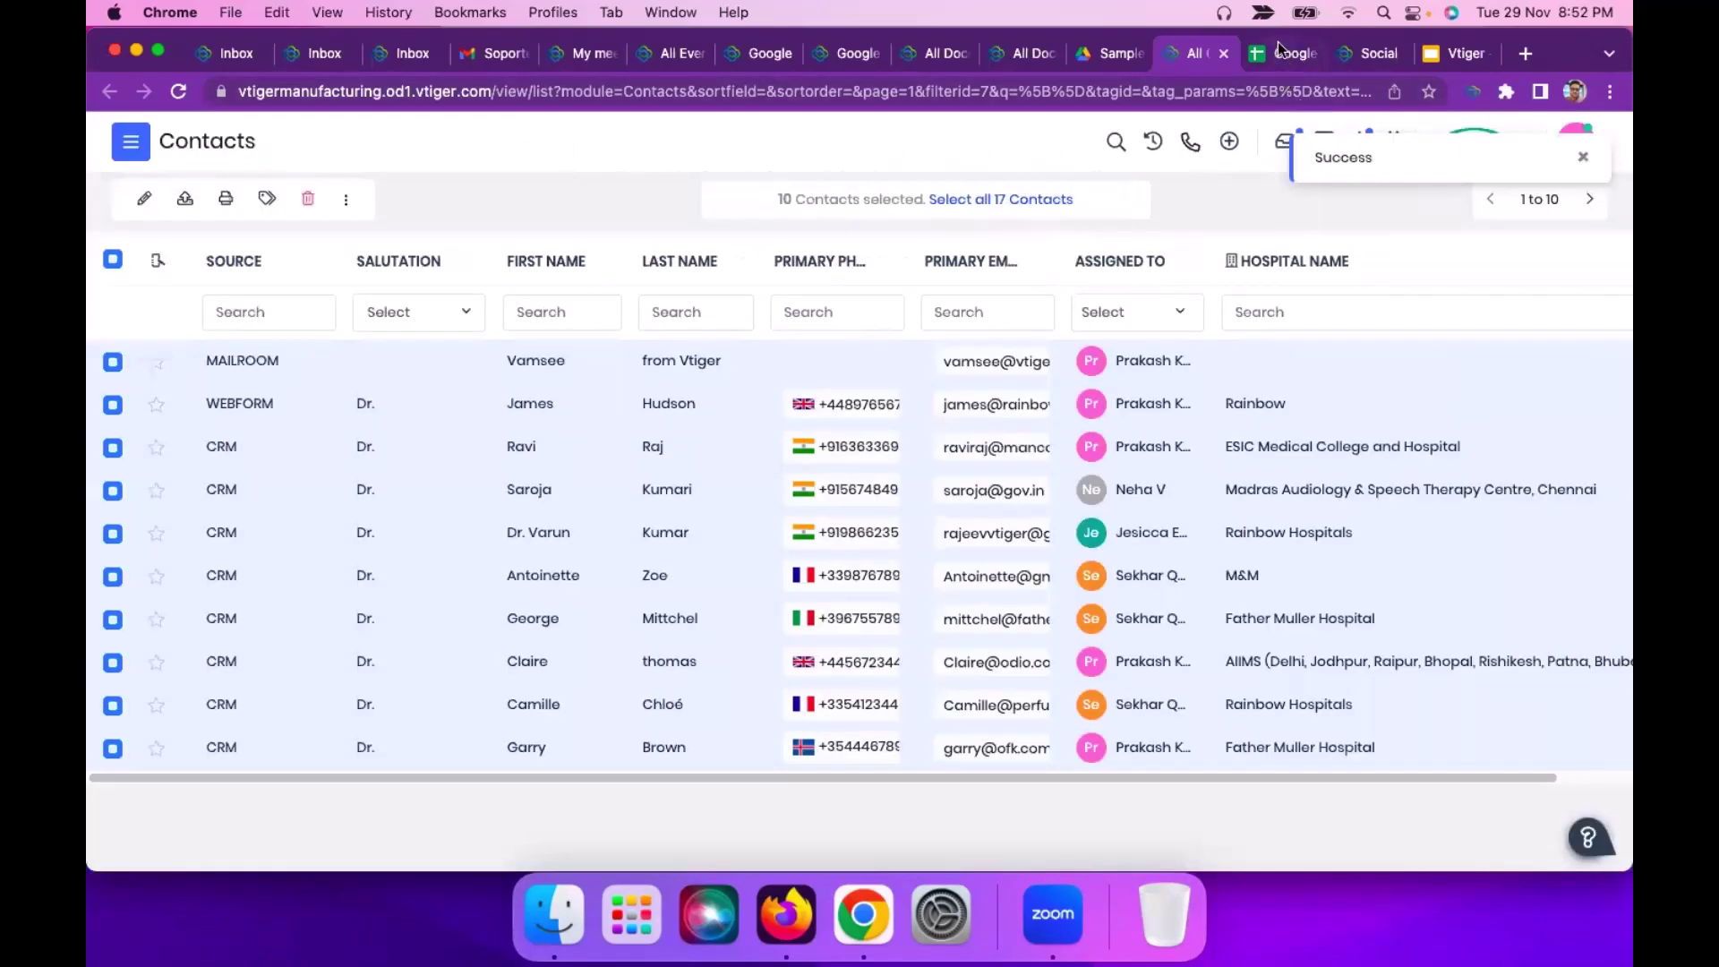
{"action": "left_click", "coordinate": [1277, 47]}
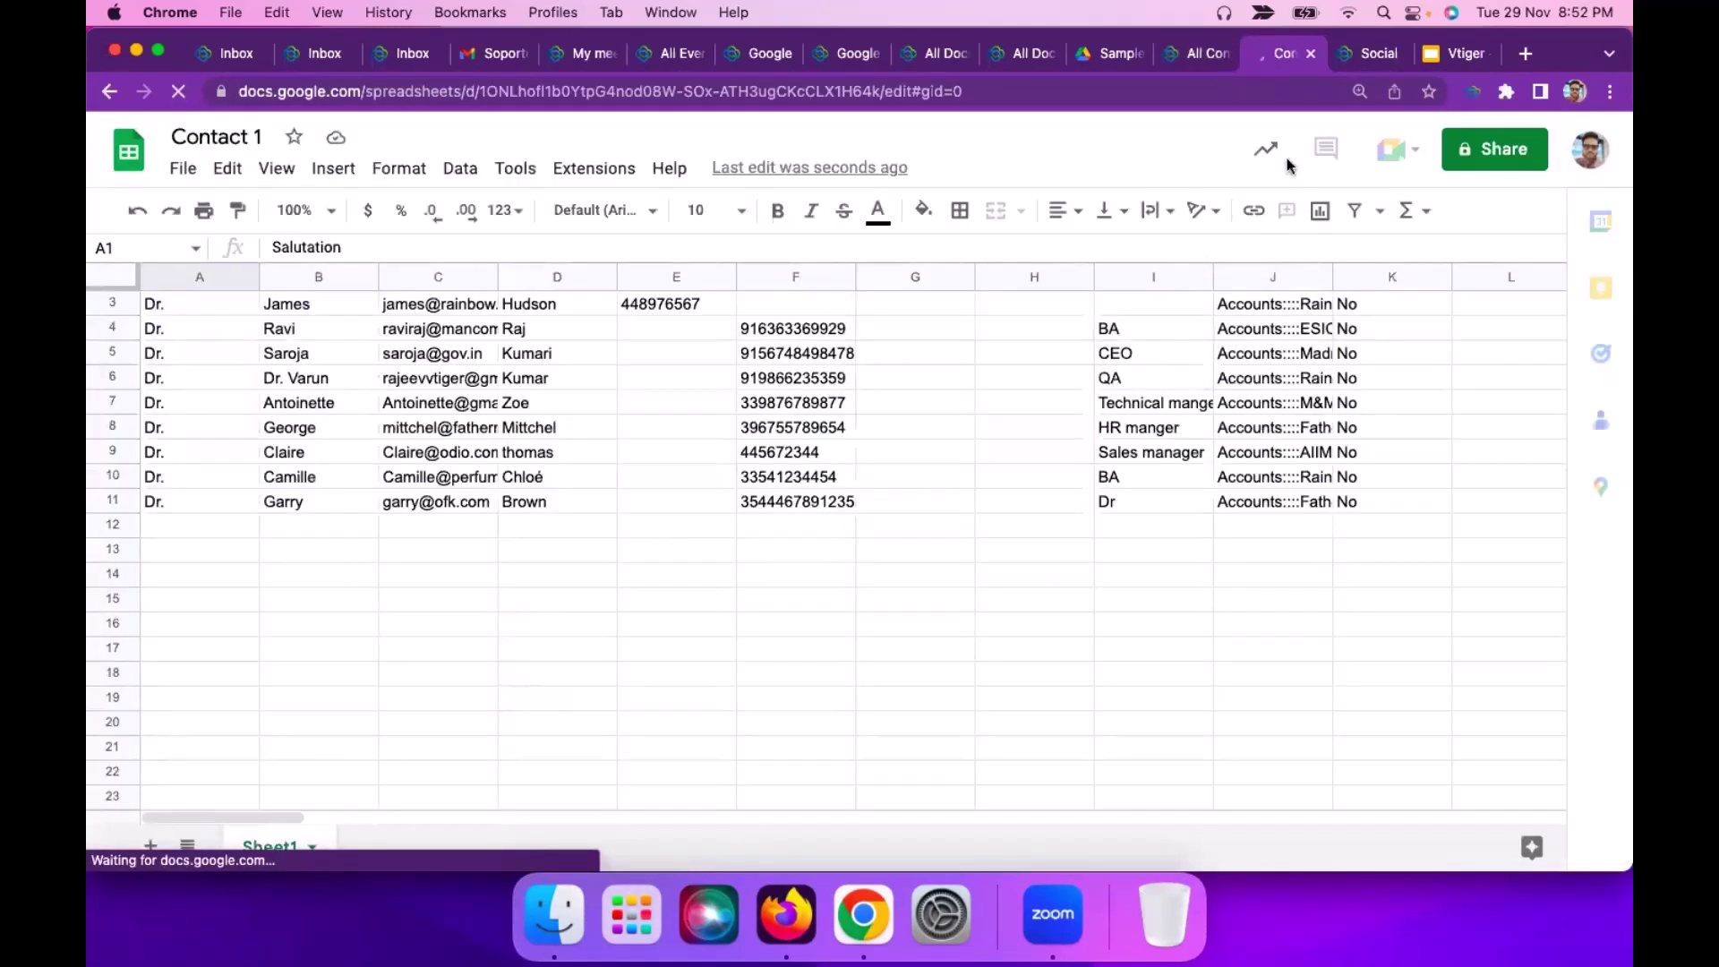
- Examine the Google reviews in Vtiger's Social module and look through the Google questions and their answers
{"action": "left_click", "coordinate": [1356, 54]}
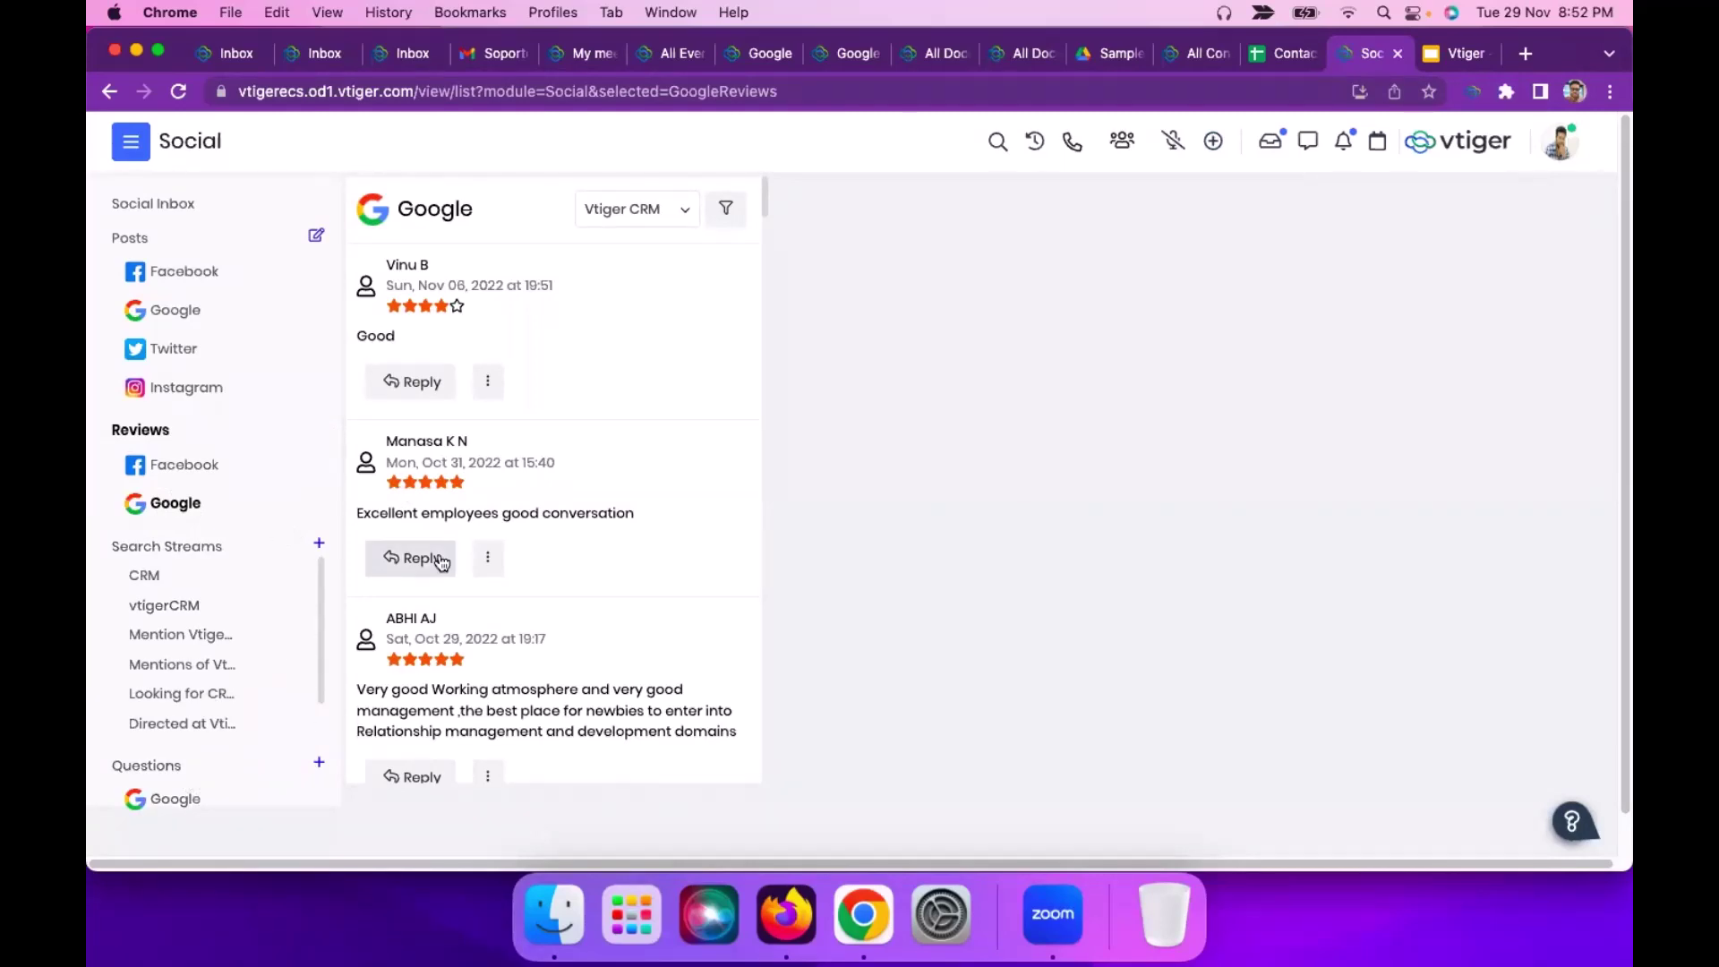
{"action": "left_click", "coordinate": [186, 796]}
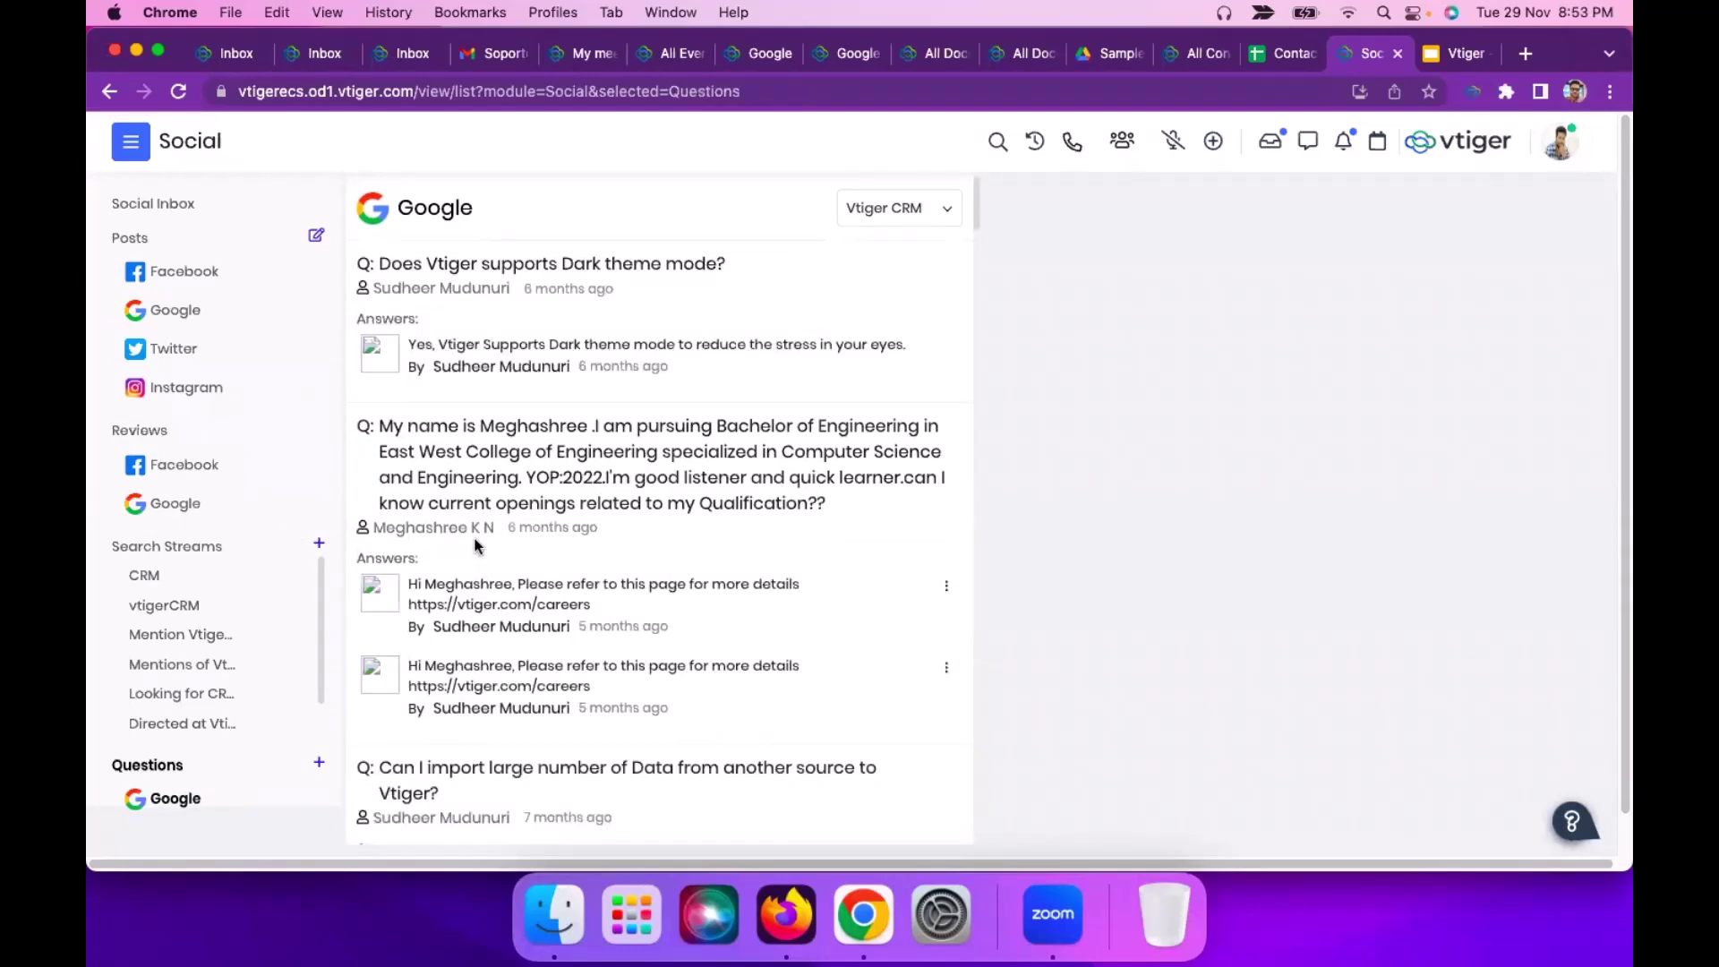
{"action": "scroll", "coordinate": [474, 544], "scroll_direction": "down", "scroll_amount": 8}
{"action": "scroll", "coordinate": [474, 544], "scroll_direction": "up", "scroll_amount": 2}
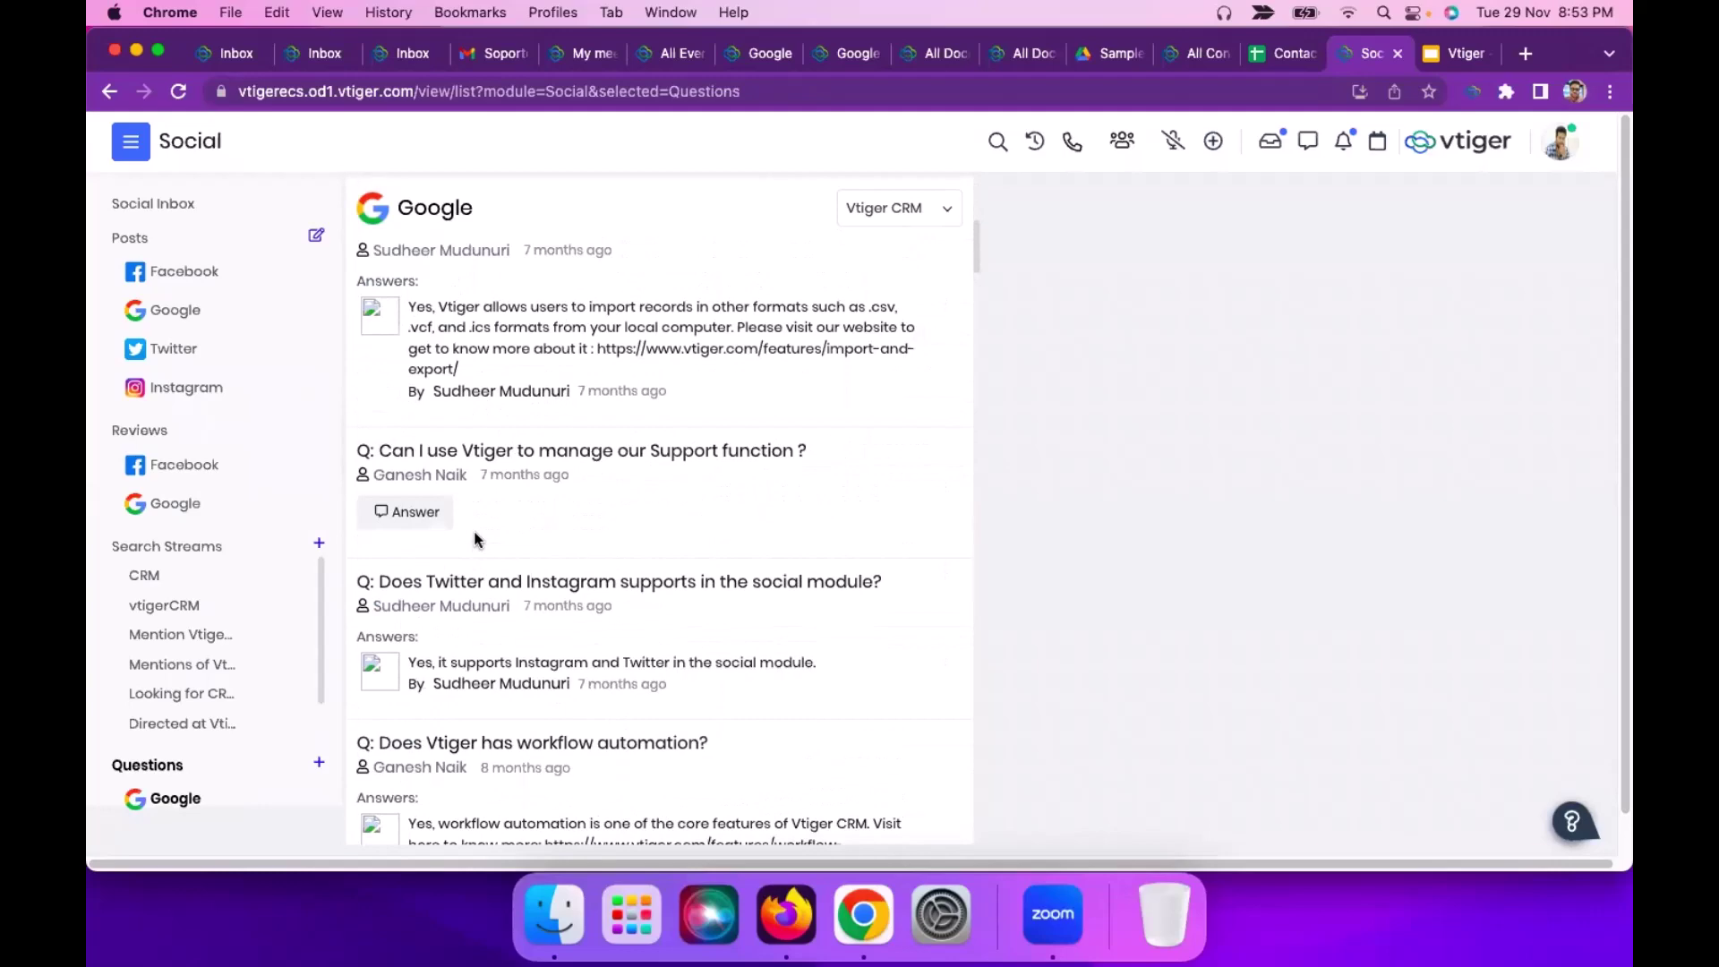
{"action": "scroll", "coordinate": [491, 537], "scroll_direction": "up", "scroll_amount": 10}
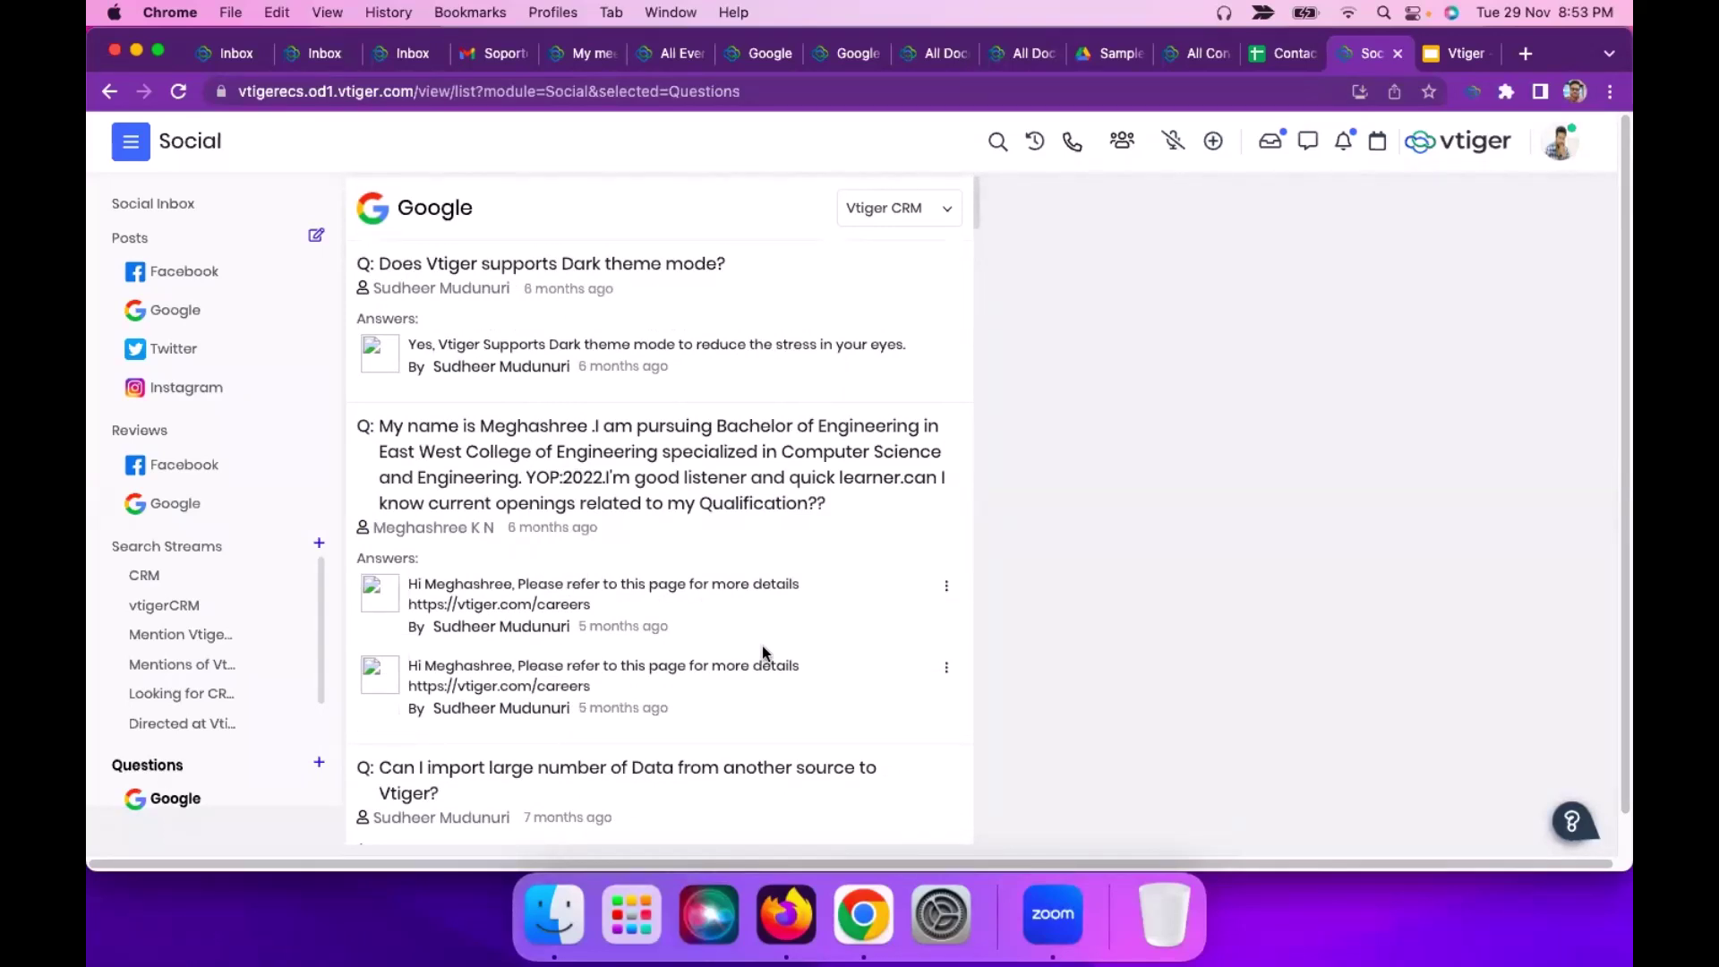
- Switch to the Vtiger - G-Workspace Webinar presentation and view the Google Maps and Google My Business slides
{"action": "left_click", "coordinate": [1456, 52]}
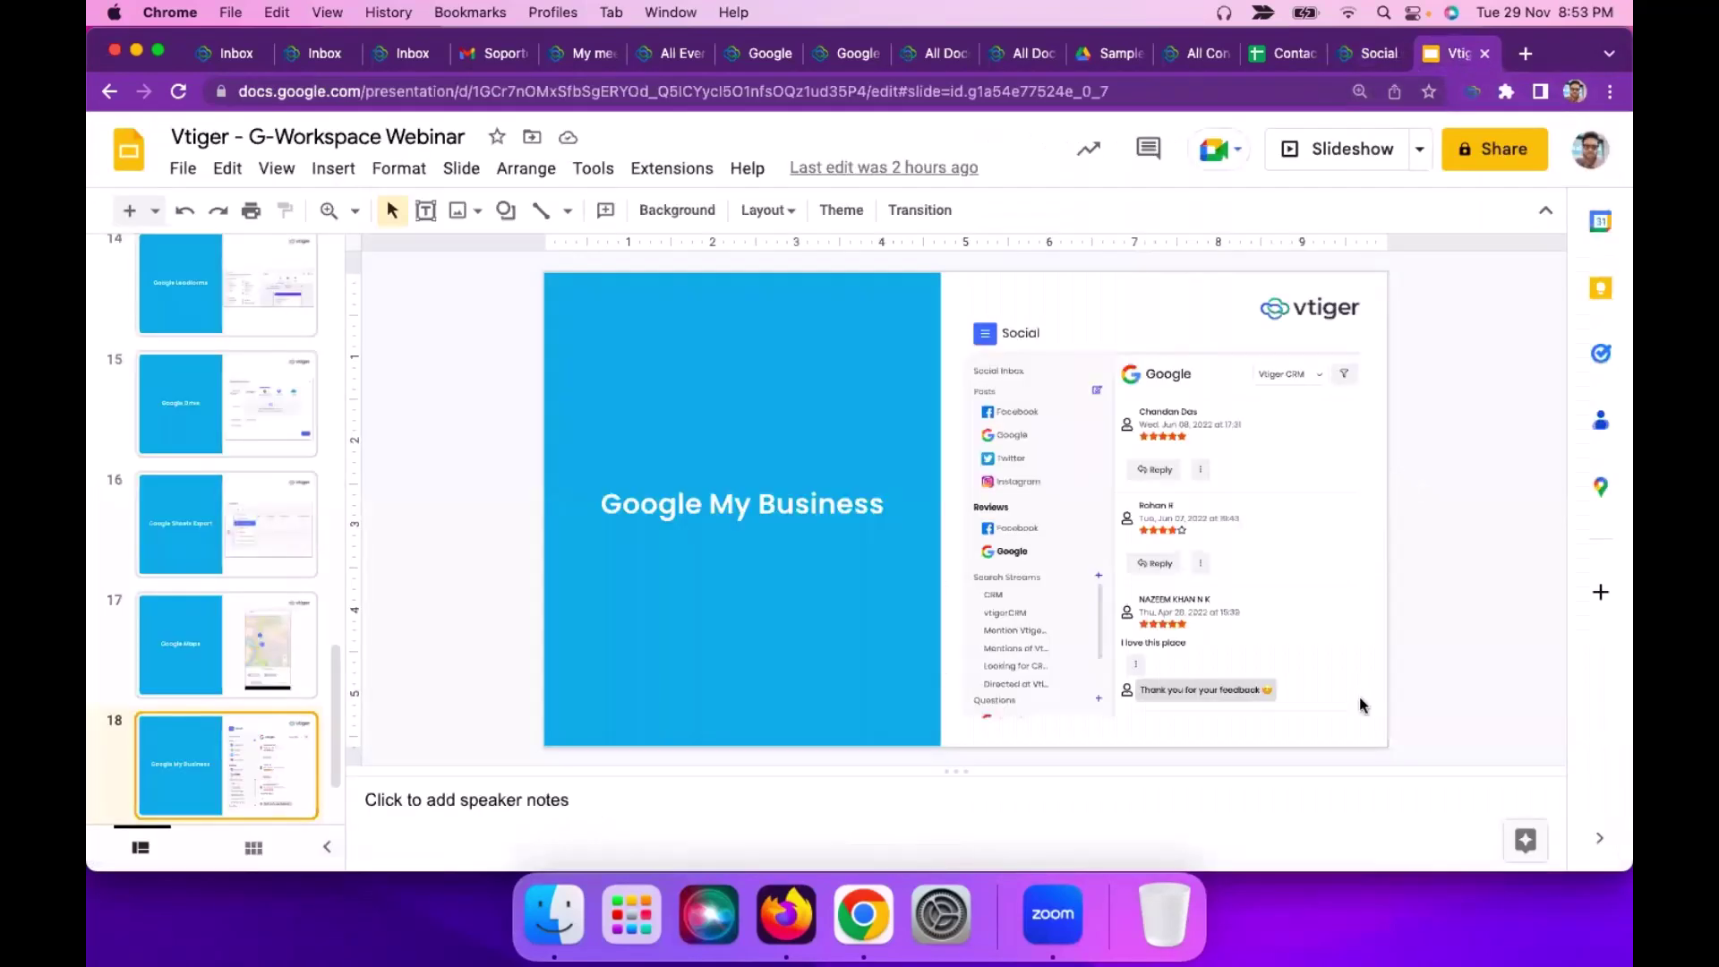
{"action": "key", "text": "Up"}
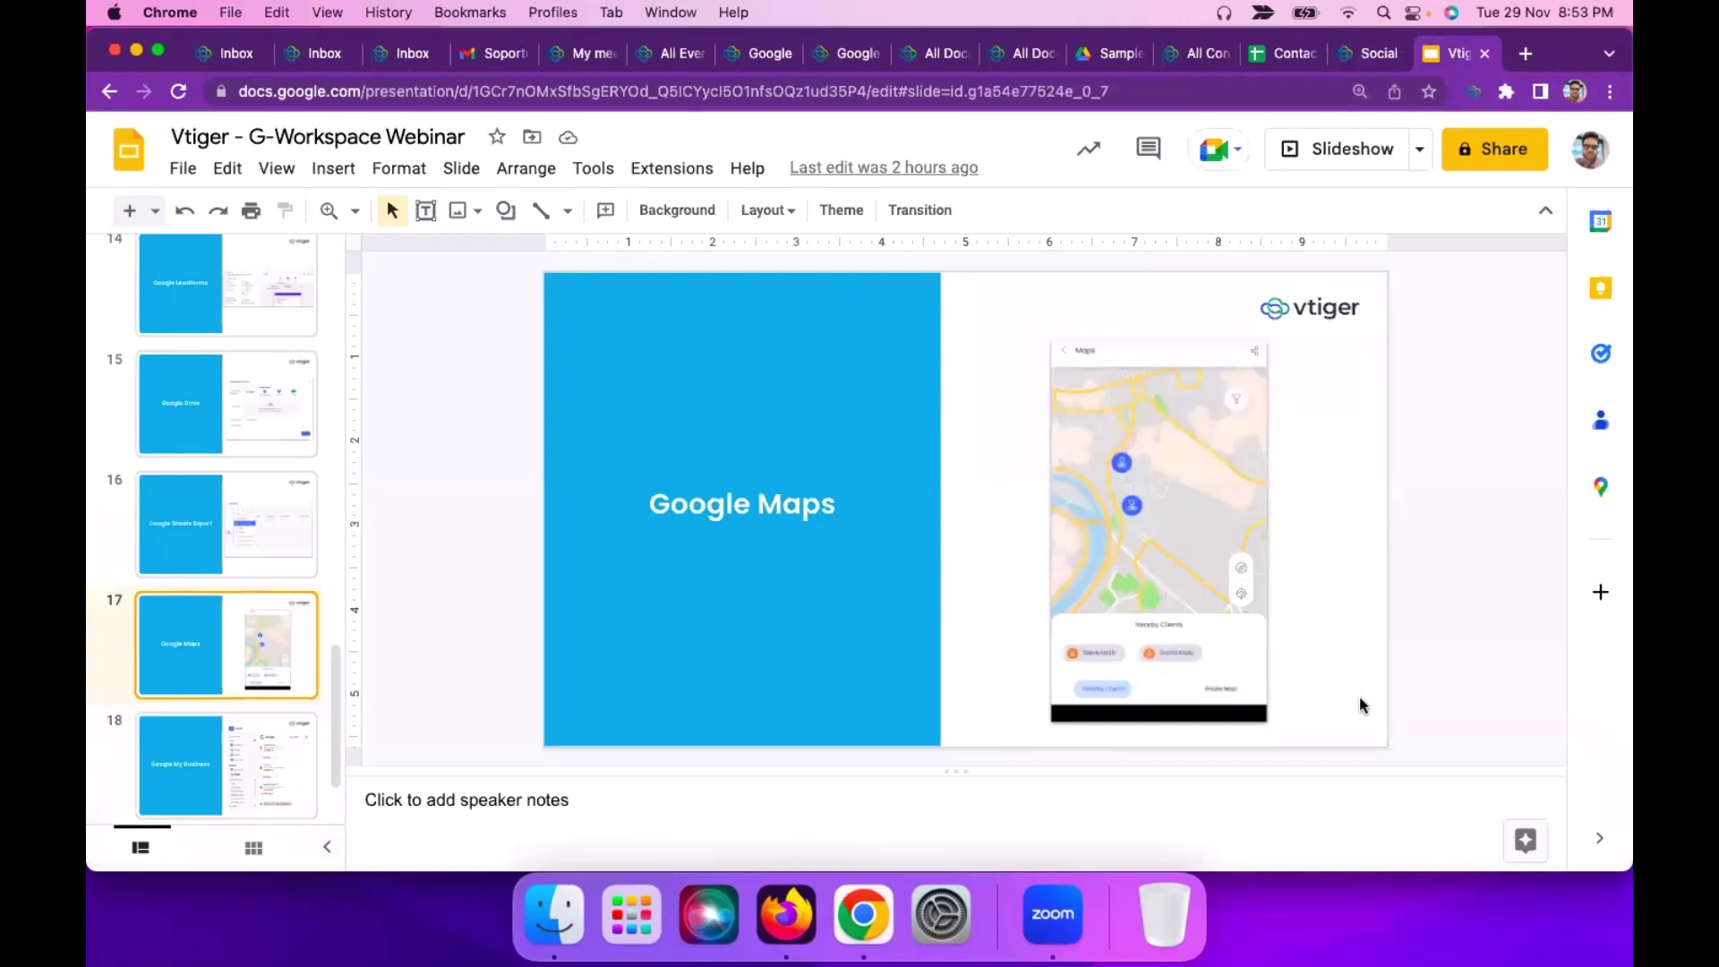
{"action": "key", "text": "Down"}
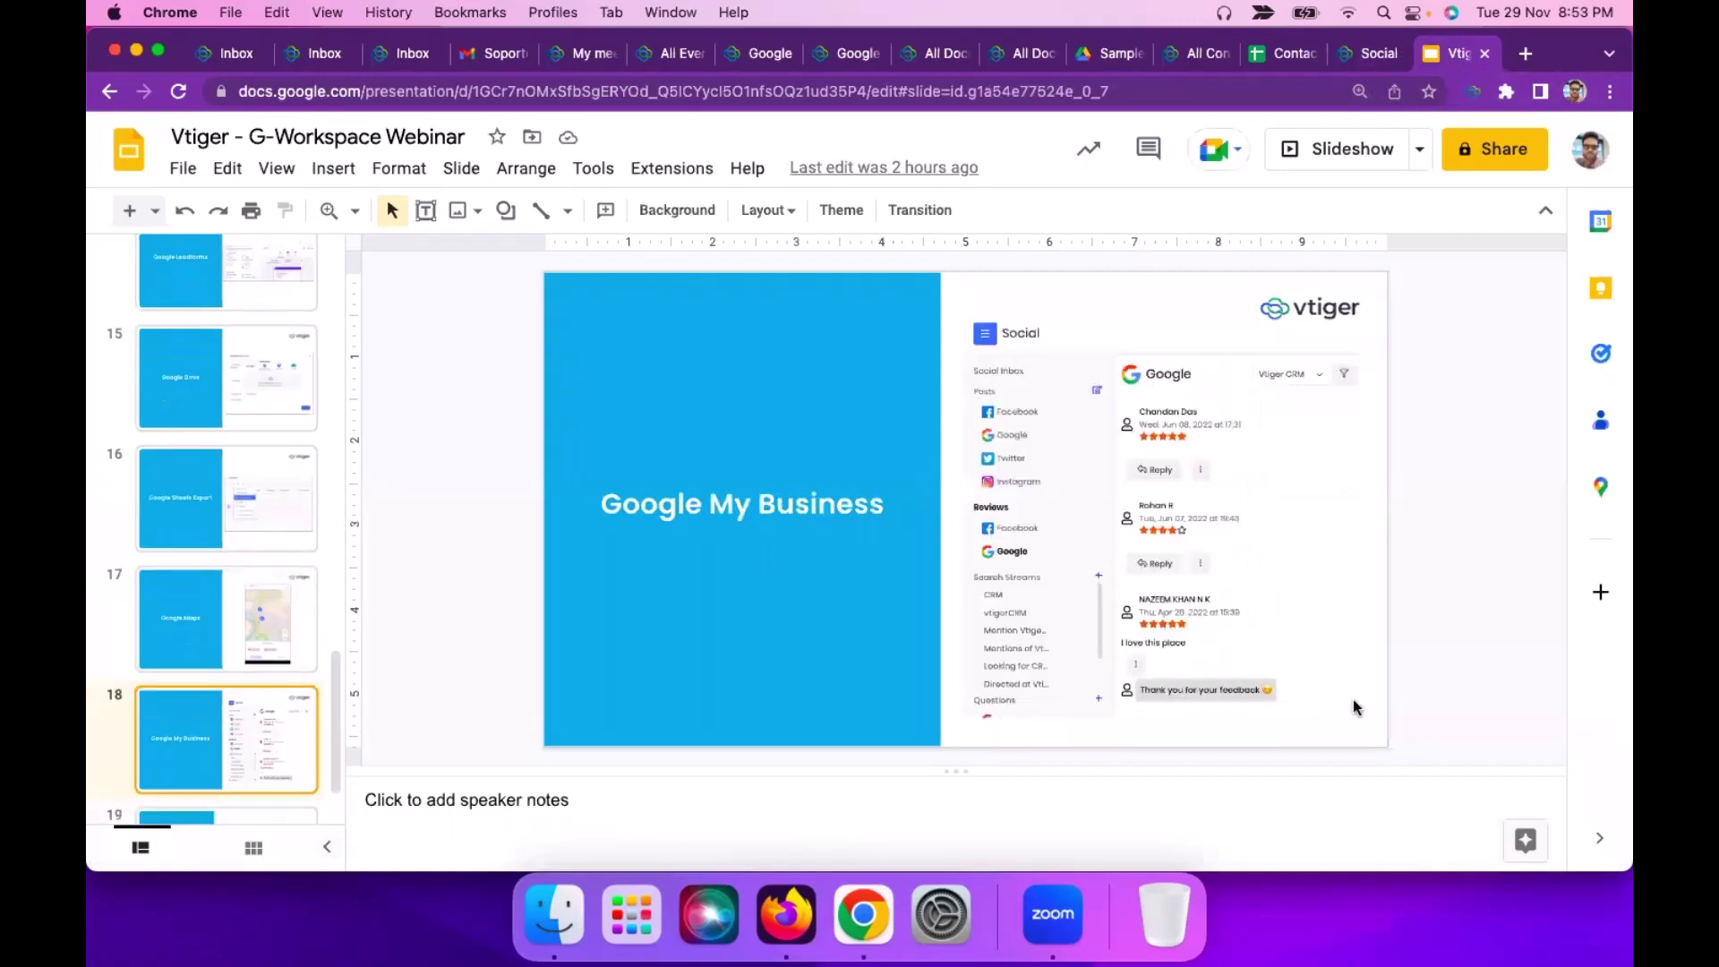